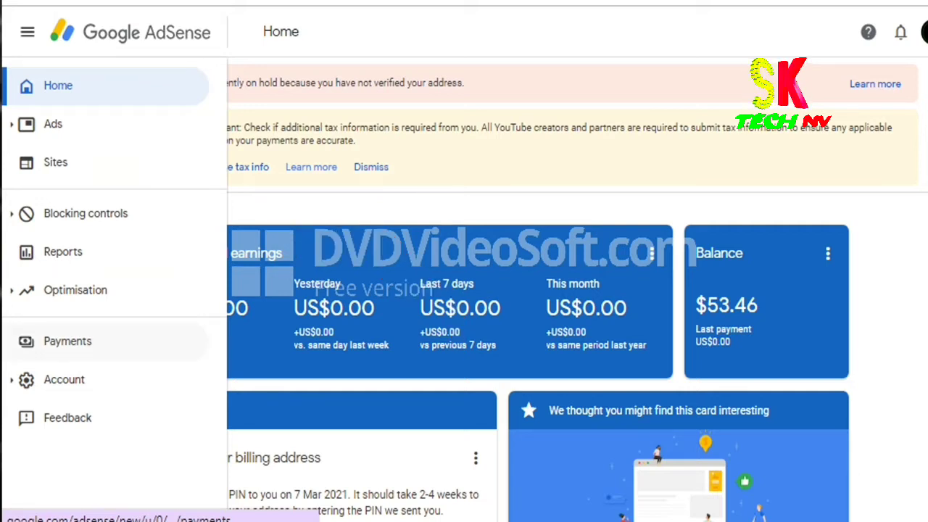
Go to the Payments page and start managing the tax info from the action-required notice.
{"action": "left_click", "coordinate": [68, 341]}
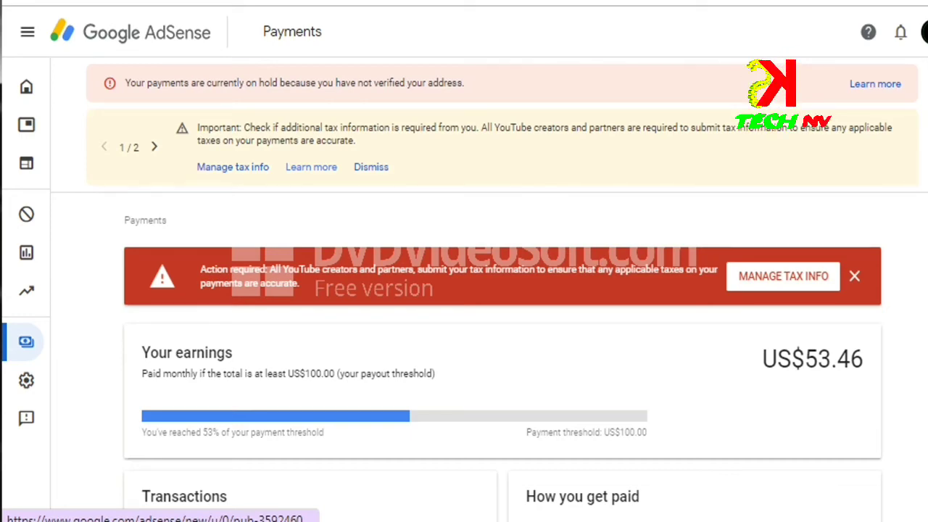
{"action": "scroll", "coordinate": [464, 290], "scroll_direction": "down", "scroll_amount": 3}
{"action": "scroll", "coordinate": [500, 290], "scroll_direction": "down", "scroll_amount": 3}
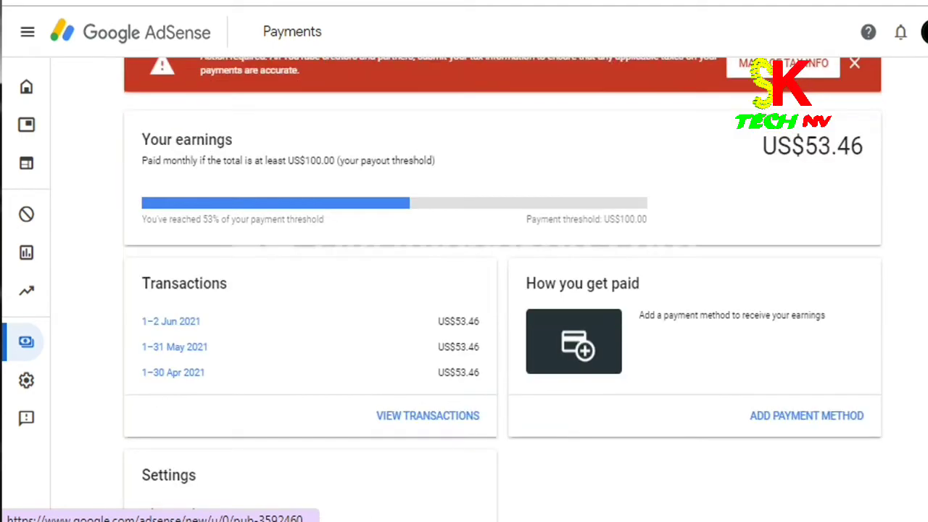
{"action": "scroll", "coordinate": [464, 290], "scroll_direction": "up", "scroll_amount": 3}
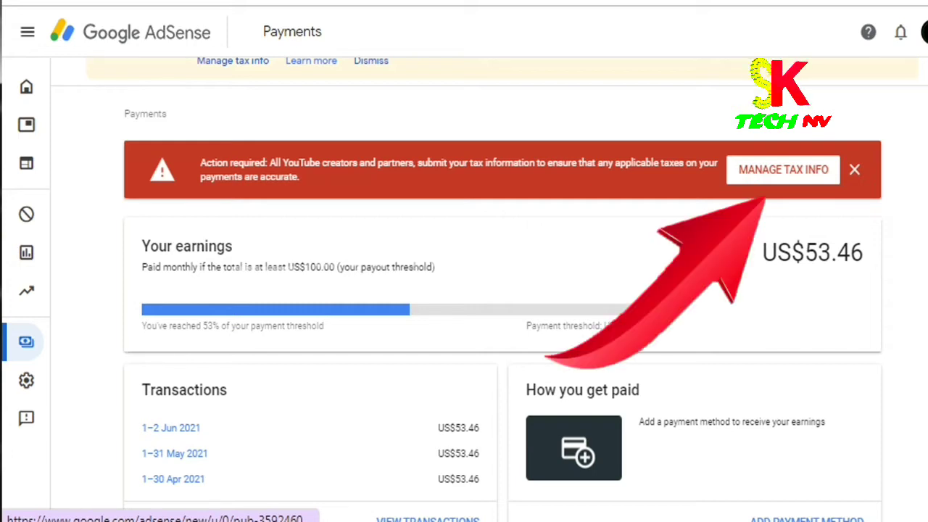
{"action": "left_click", "coordinate": [783, 169]}
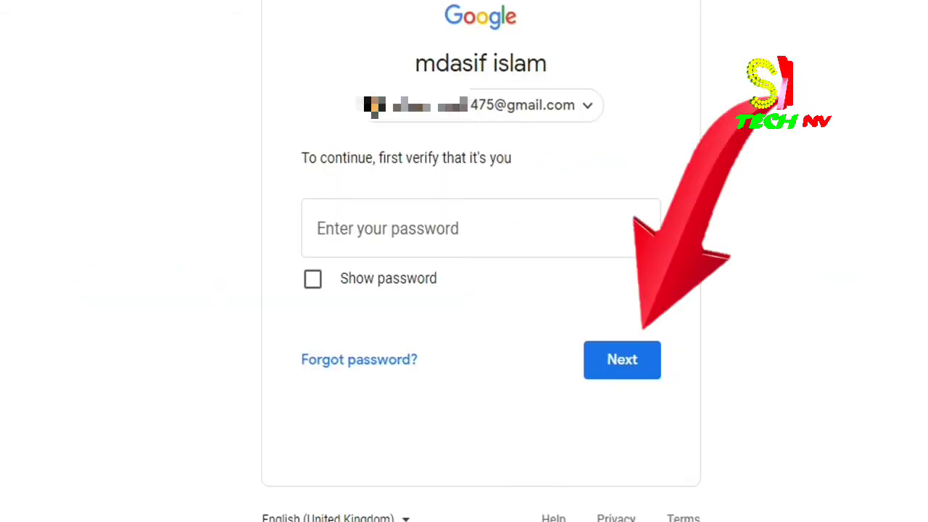
Fill in the saved account password and submit it to verify the account holder's identity.
{"action": "left_click", "coordinate": [481, 228]}
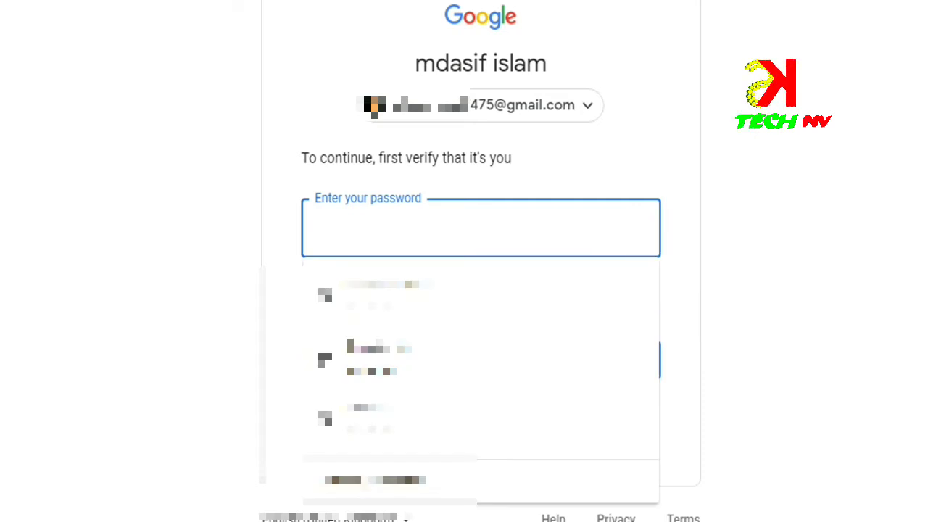
{"action": "key", "text": "Down"}
{"action": "key", "text": "Down"}
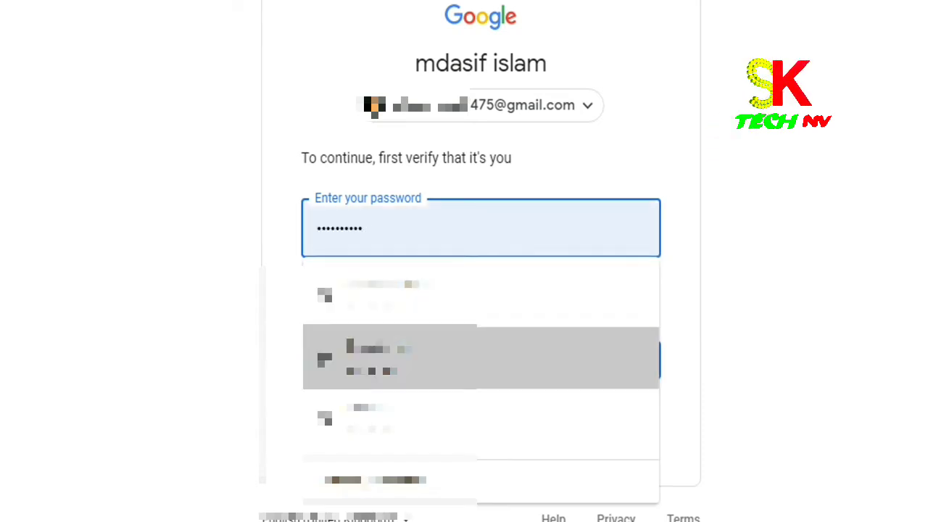
{"action": "key", "text": "Down"}
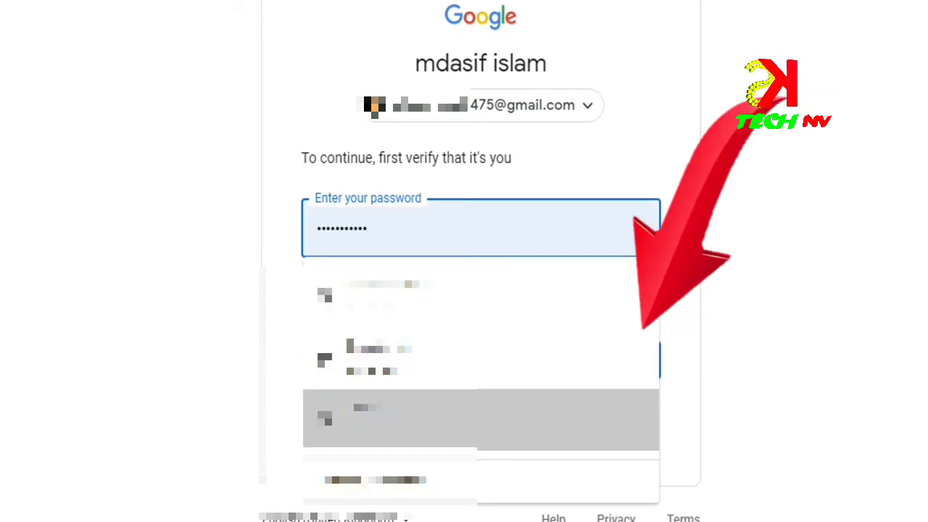
{"action": "key", "text": "Up"}
{"action": "key", "text": "Up"}
{"action": "key", "text": "Return"}
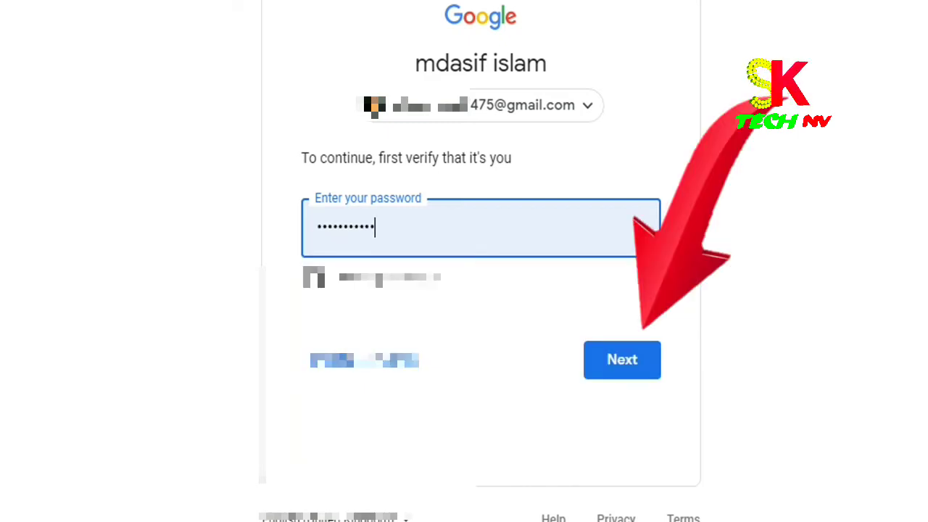
{"action": "key", "text": "Return"}
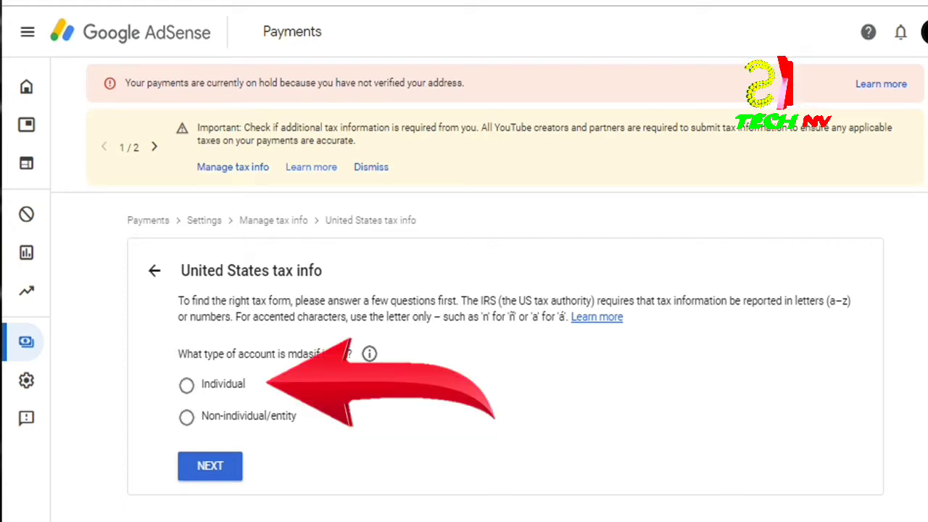
Set the account type to Individual and answer No to being a citizen or resident of the United States.
{"action": "left_click", "coordinate": [186, 385]}
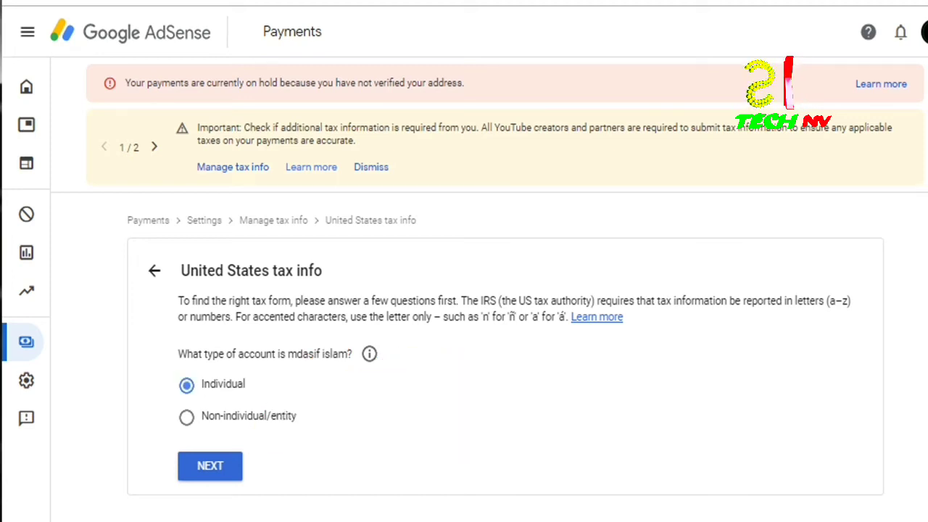
{"action": "left_click", "coordinate": [209, 466]}
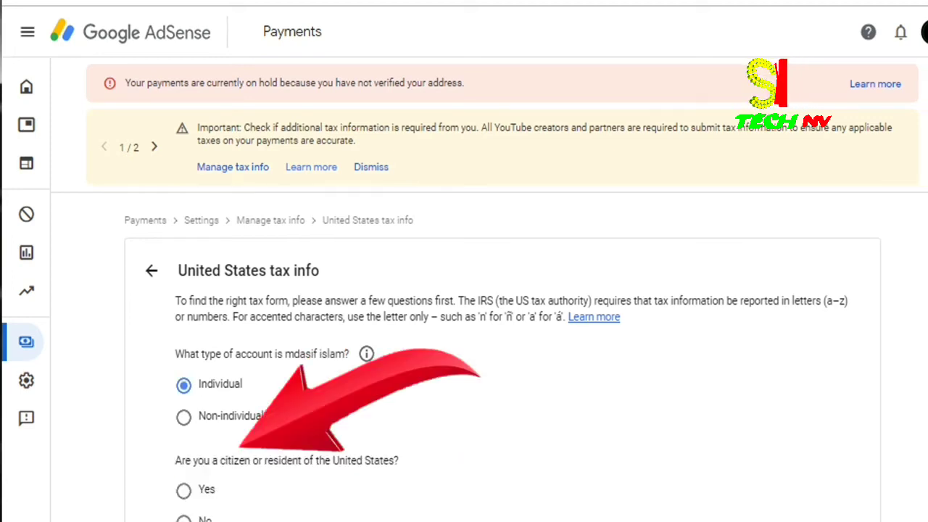
{"action": "scroll", "coordinate": [489, 290], "scroll_direction": "down", "scroll_amount": 1}
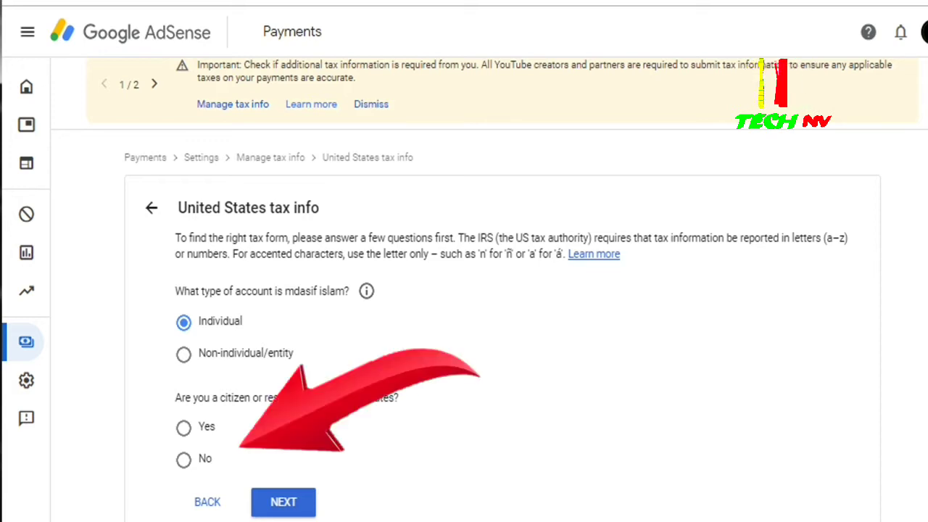
{"action": "left_click", "coordinate": [183, 459]}
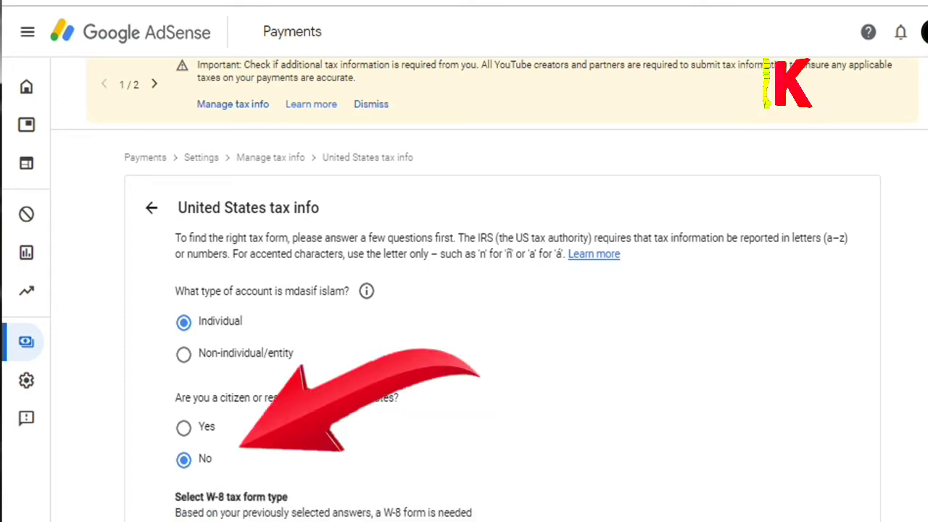
Choose W-8BEN as the W-8 tax form type and start the form.
{"action": "scroll", "coordinate": [464, 290], "scroll_direction": "down", "scroll_amount": 2}
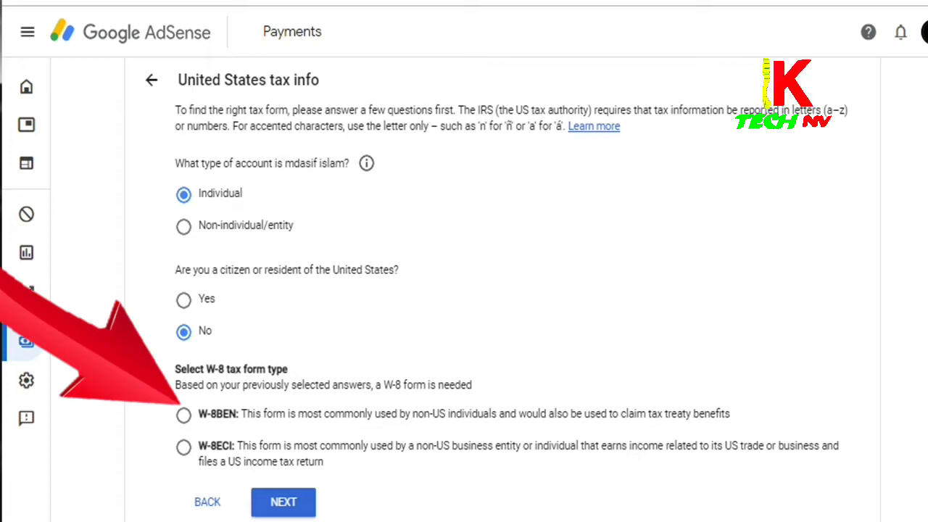
{"action": "left_click", "coordinate": [184, 415]}
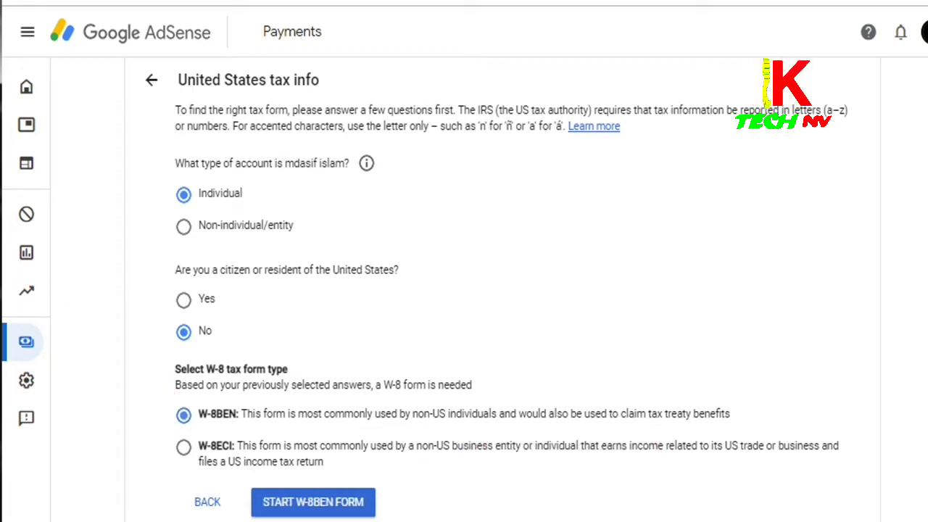
{"action": "left_click", "coordinate": [313, 501]}
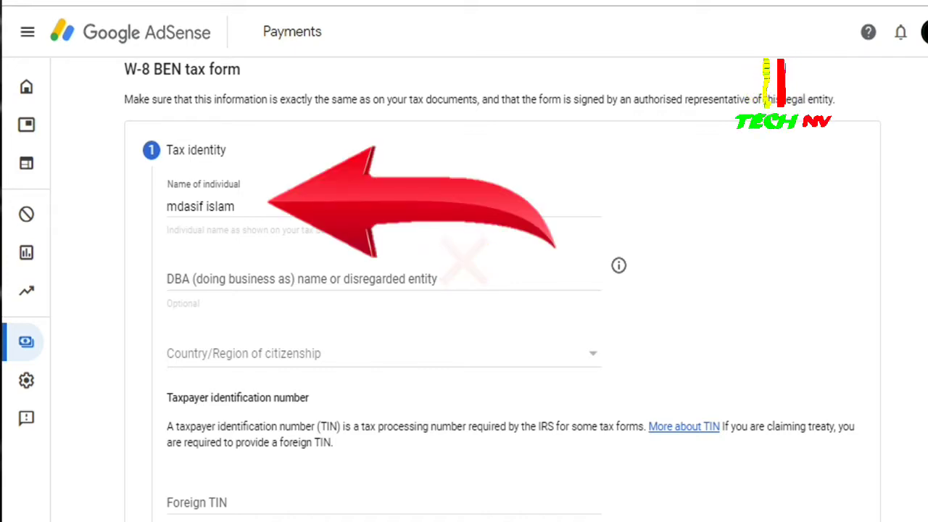
Complete the tax identity section with the individual's name, Bangladesh as country of citizenship, and the foreign TIN.
{"action": "scroll", "coordinate": [464, 290], "scroll_direction": "down", "scroll_amount": 2}
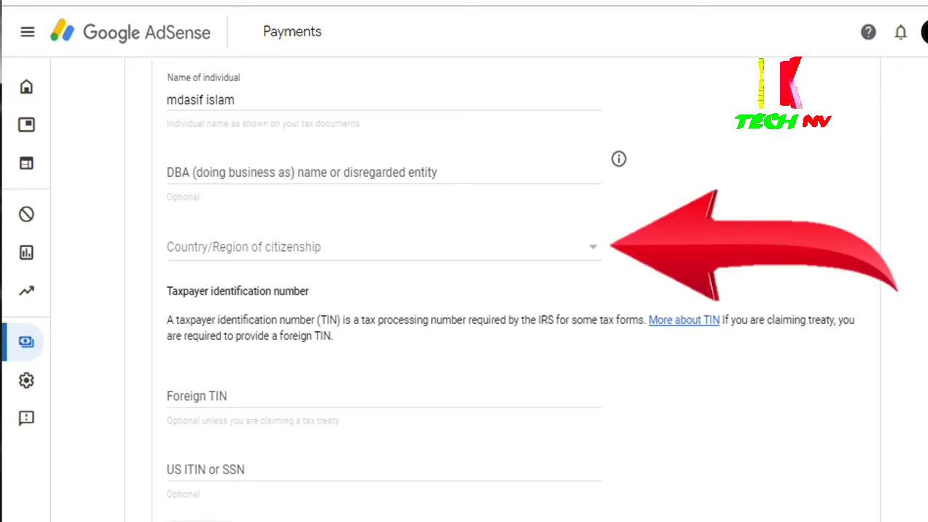
{"action": "left_click", "coordinate": [376, 246]}
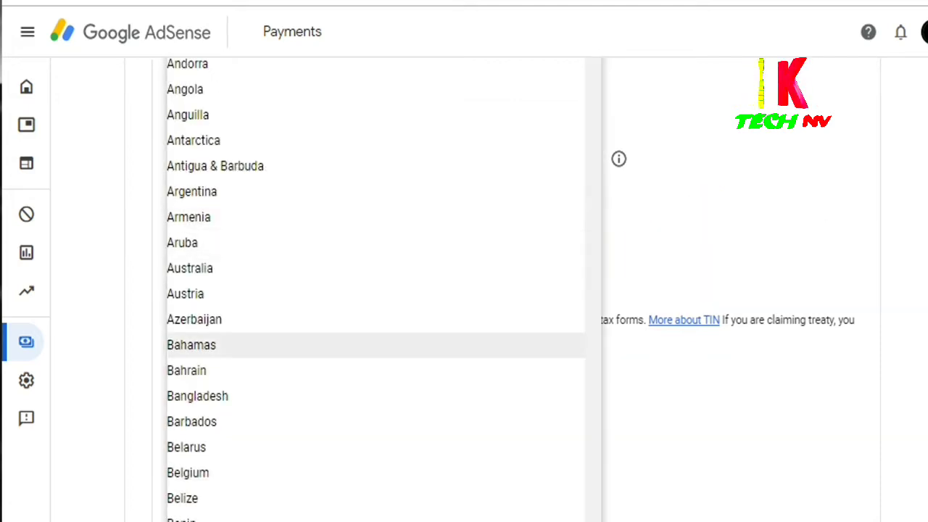
{"action": "left_click", "coordinate": [197, 396]}
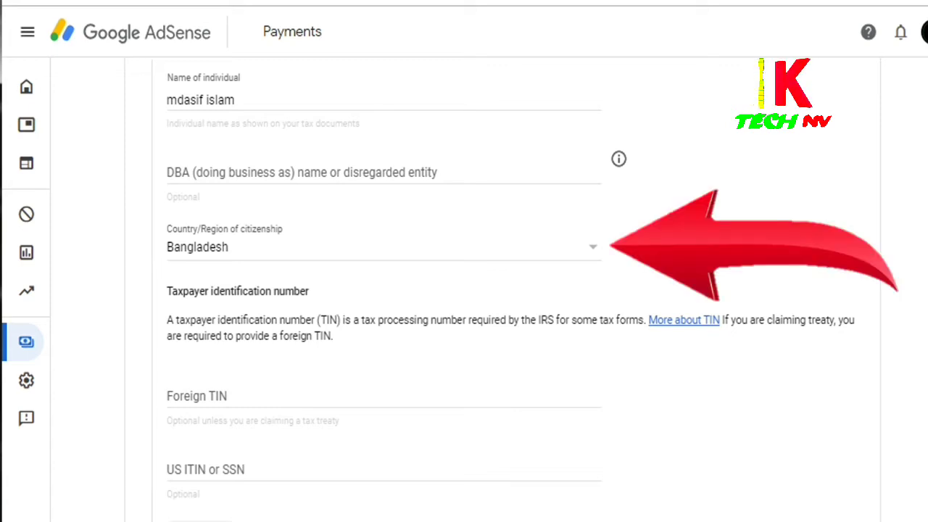
{"action": "left_click", "coordinate": [197, 397]}
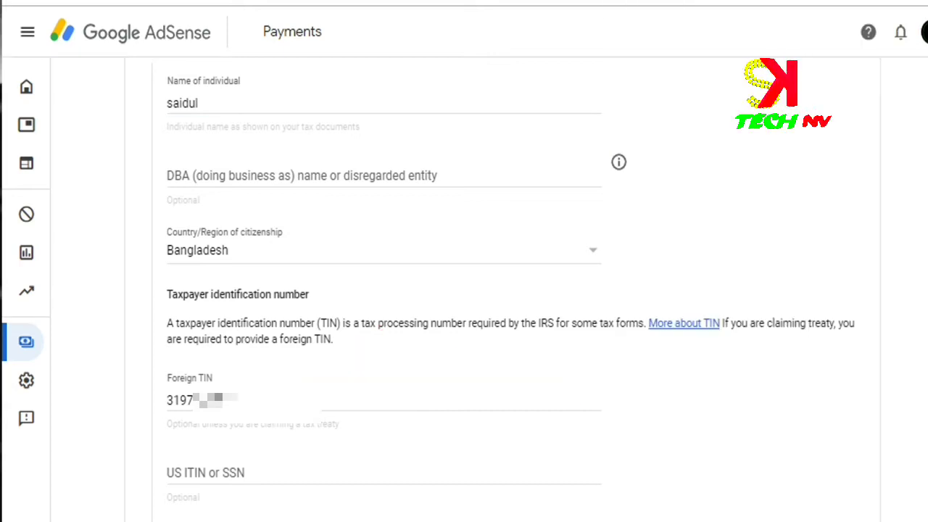
{"action": "scroll", "coordinate": [464, 290], "scroll_direction": "down", "scroll_amount": 3}
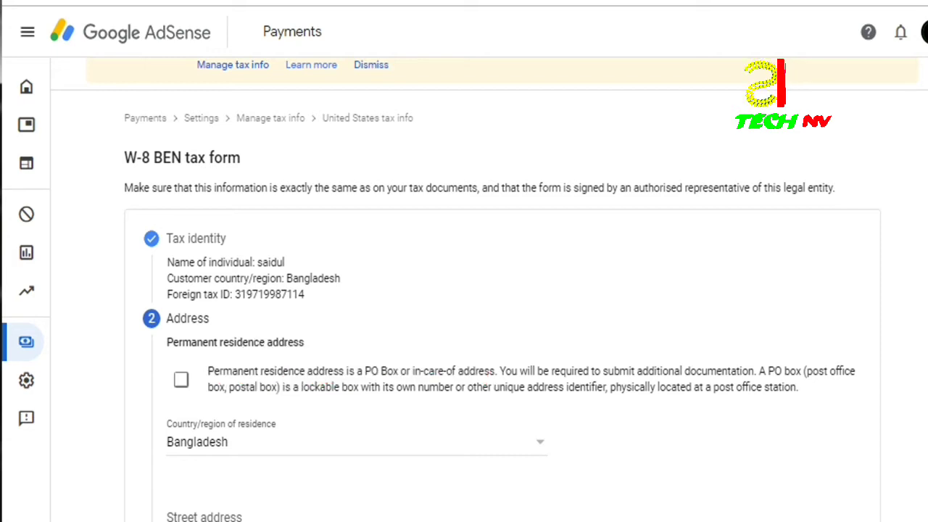
Mark the permanent residence address as a PO Box or in-care-of address and fill in the saved street address, town and postcode.
{"action": "left_click", "coordinate": [181, 380]}
{"action": "scroll", "coordinate": [464, 290], "scroll_direction": "down", "scroll_amount": 3}
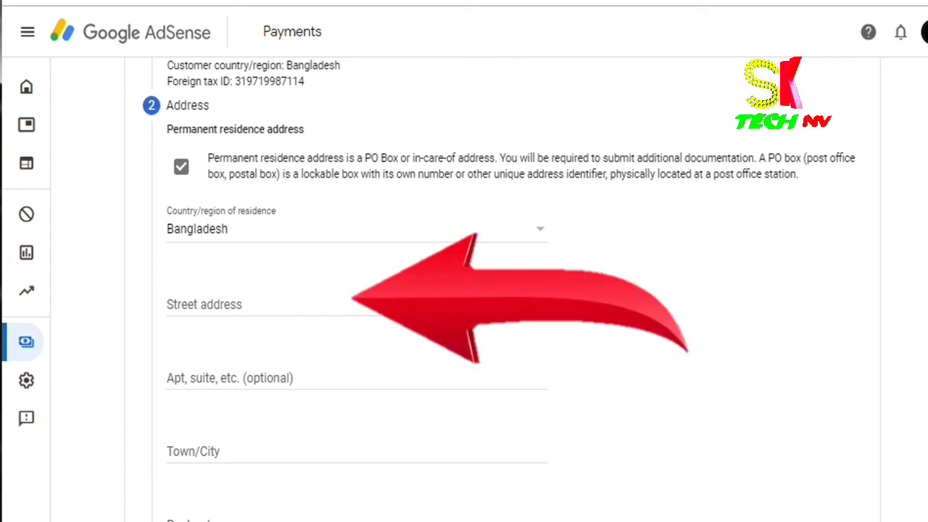
{"action": "left_click", "coordinate": [217, 304]}
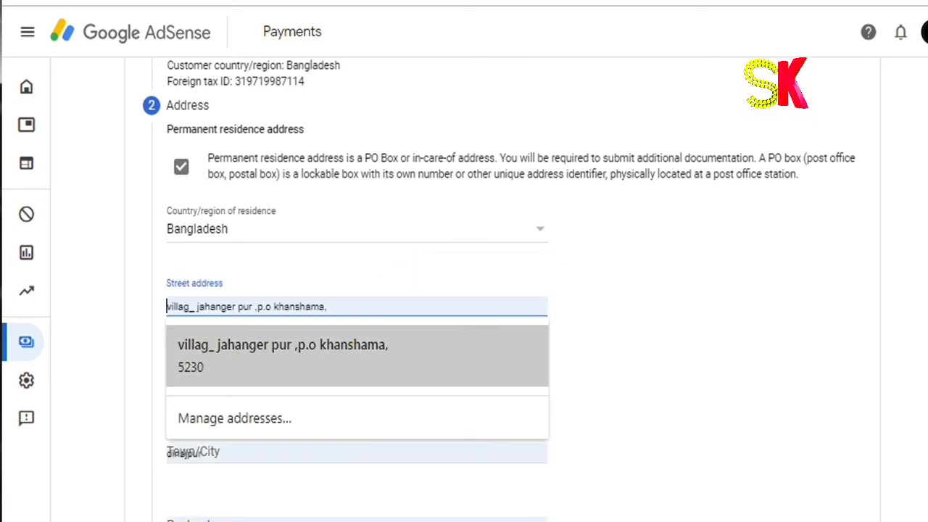
{"action": "key", "text": "Down"}
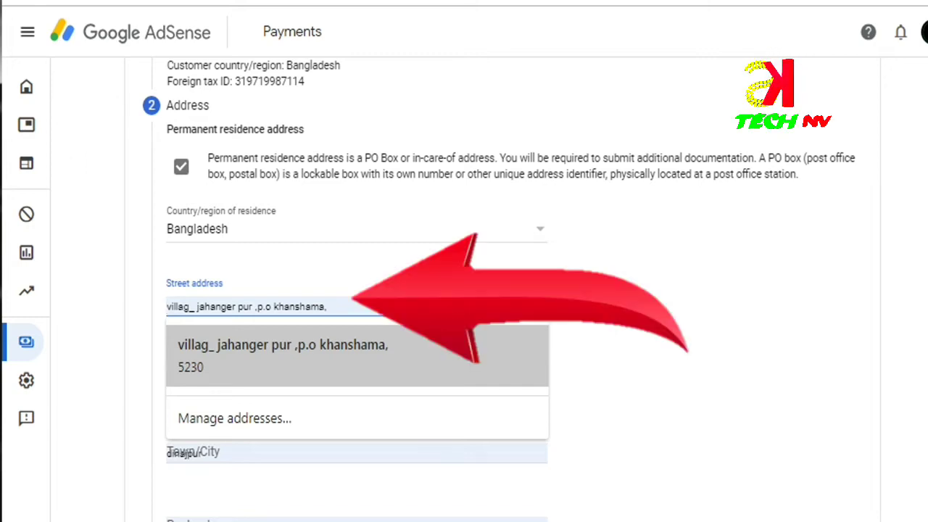
{"action": "key", "text": "Return"}
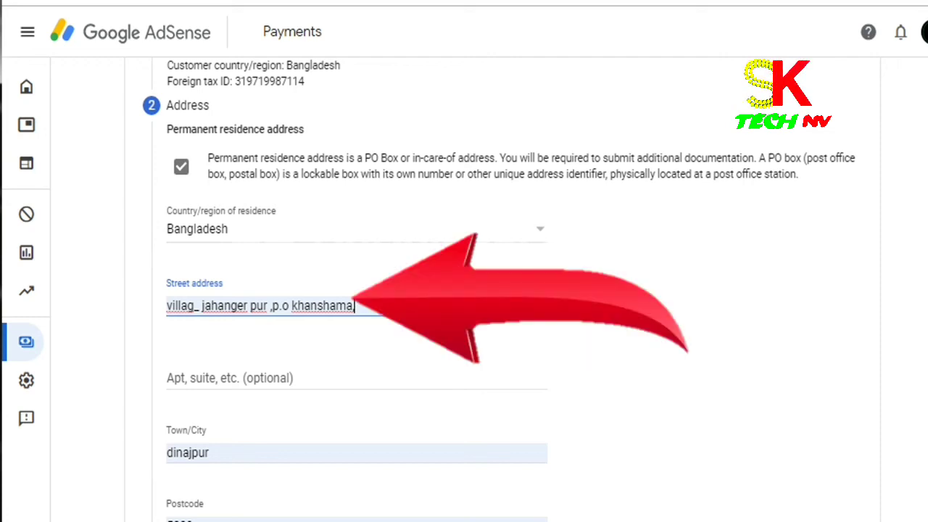
{"action": "scroll", "coordinate": [464, 290], "scroll_direction": "down", "scroll_amount": 2}
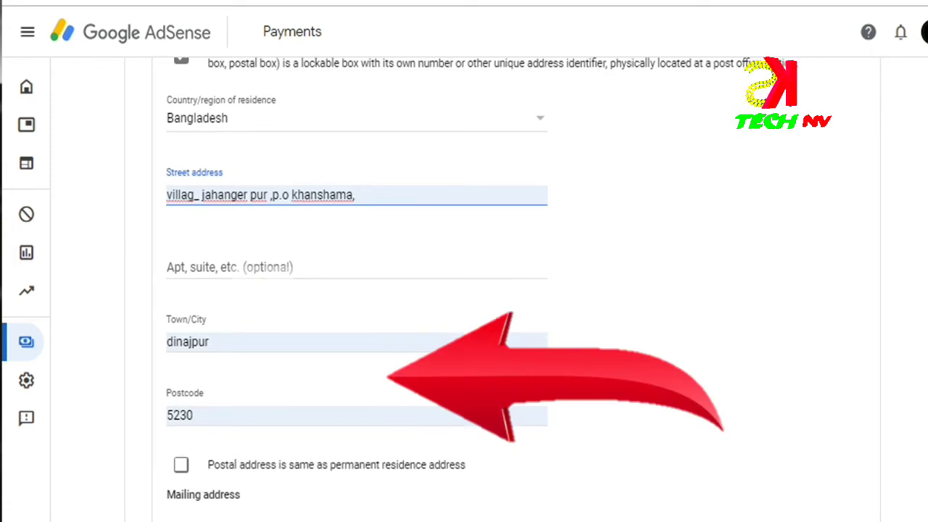
Set the postal address to be the same as the permanent residence address and continue to the tax treaty section.
{"action": "scroll", "coordinate": [464, 290], "scroll_direction": "down", "scroll_amount": 2}
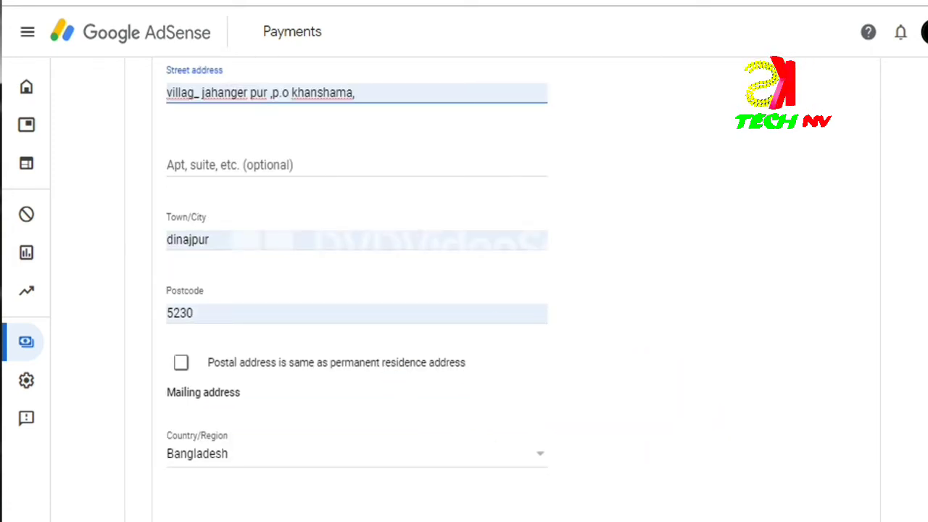
{"action": "scroll", "coordinate": [464, 290], "scroll_direction": "down", "scroll_amount": 3}
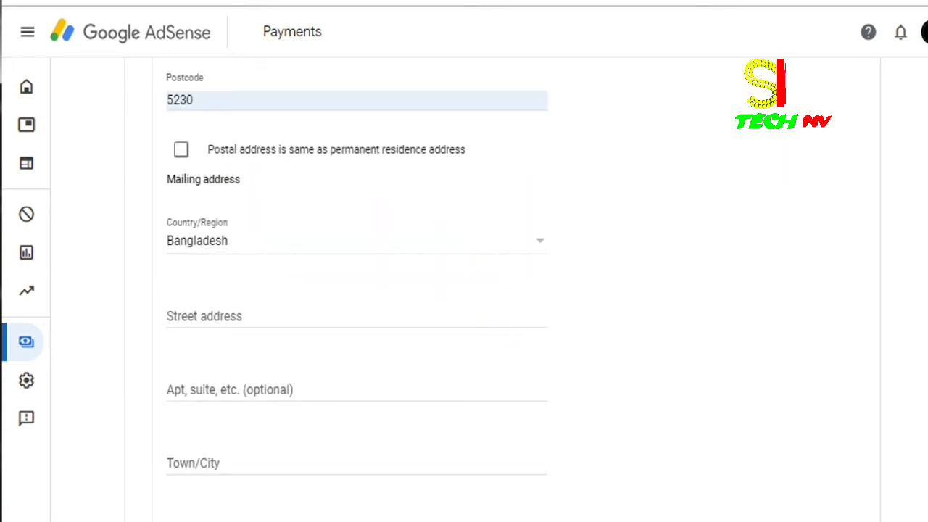
{"action": "left_click", "coordinate": [181, 149]}
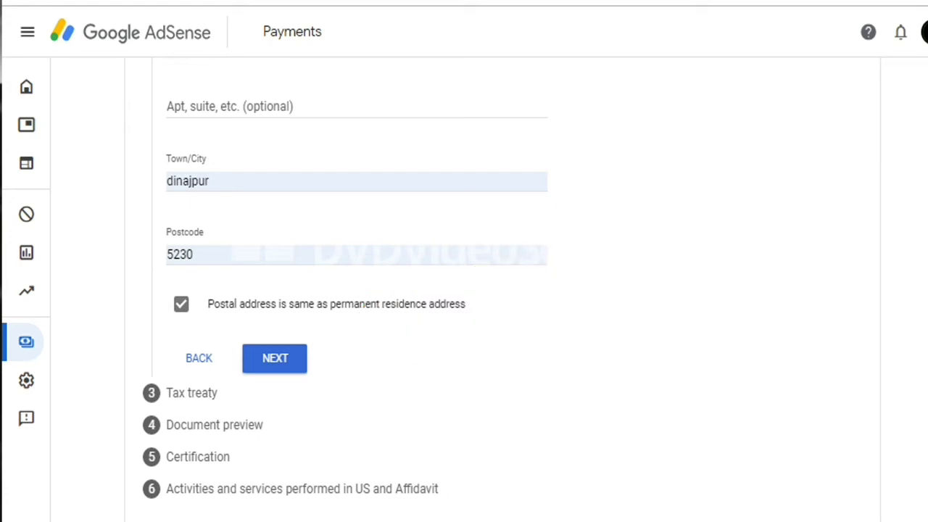
{"action": "left_click", "coordinate": [275, 358]}
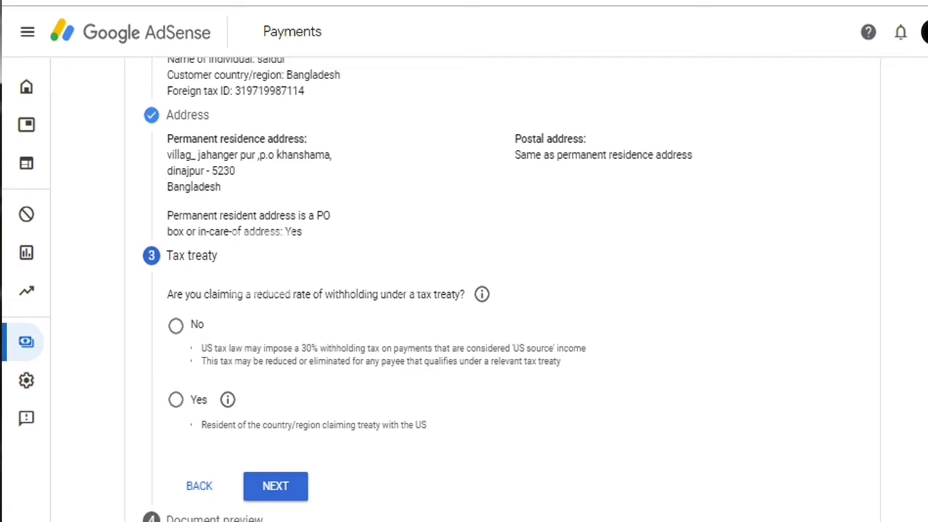
Review the completed tax identity and address sections, and answer Yes to claiming a reduced withholding rate under a tax treaty.
{"action": "scroll", "coordinate": [464, 290], "scroll_direction": "up", "scroll_amount": 3}
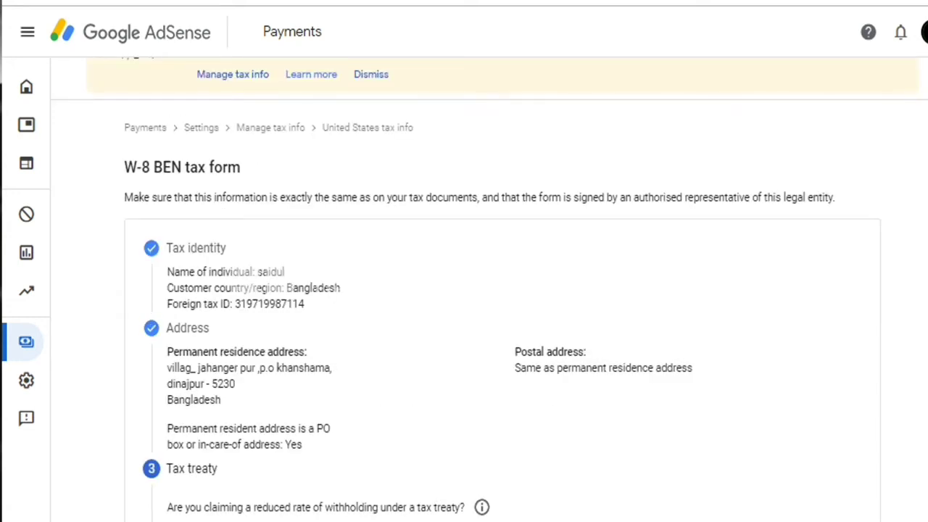
{"action": "scroll", "coordinate": [503, 290], "scroll_direction": "down", "scroll_amount": 2}
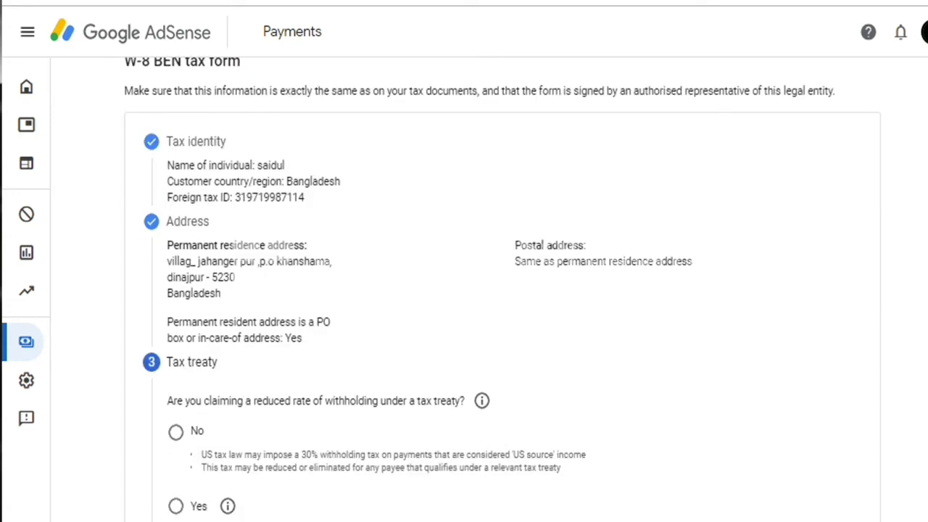
{"action": "scroll", "coordinate": [464, 290], "scroll_direction": "down", "scroll_amount": 2}
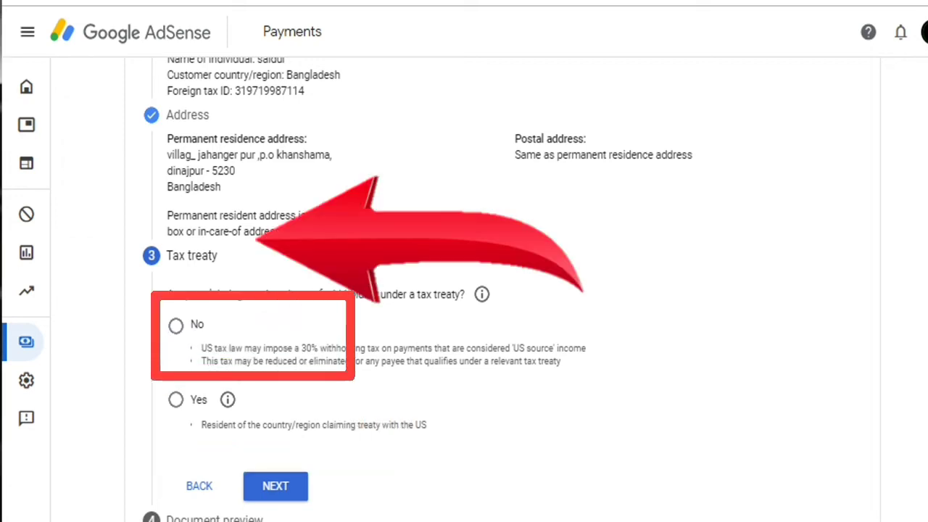
{"action": "left_click", "coordinate": [175, 400]}
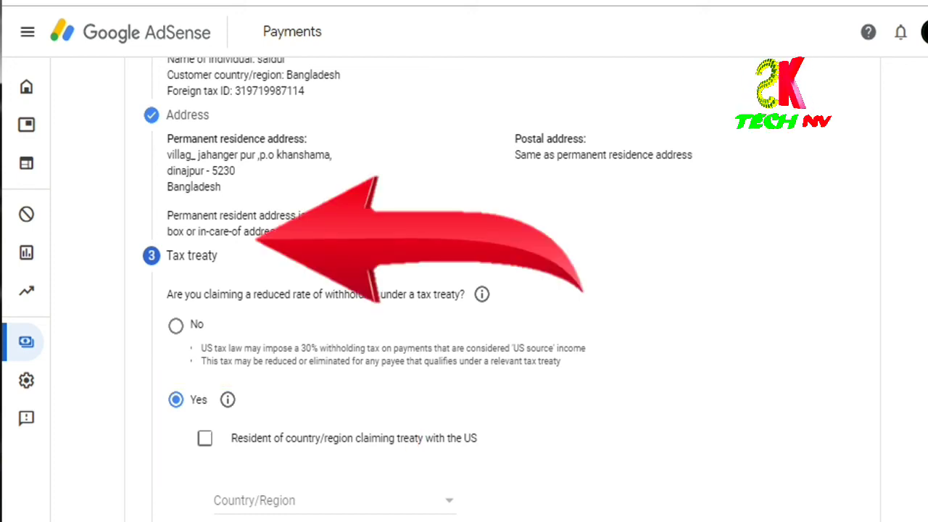
{"action": "scroll", "coordinate": [464, 290], "scroll_direction": "down", "scroll_amount": 3}
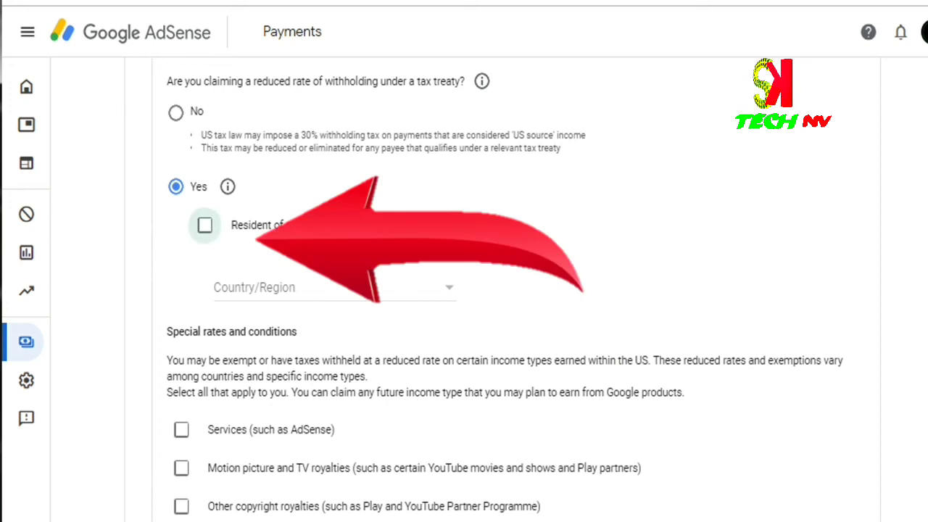
Confirm residency in a country claiming a treaty with the US and set the treaty country to Bangladesh.
{"action": "left_click", "coordinate": [204, 225]}
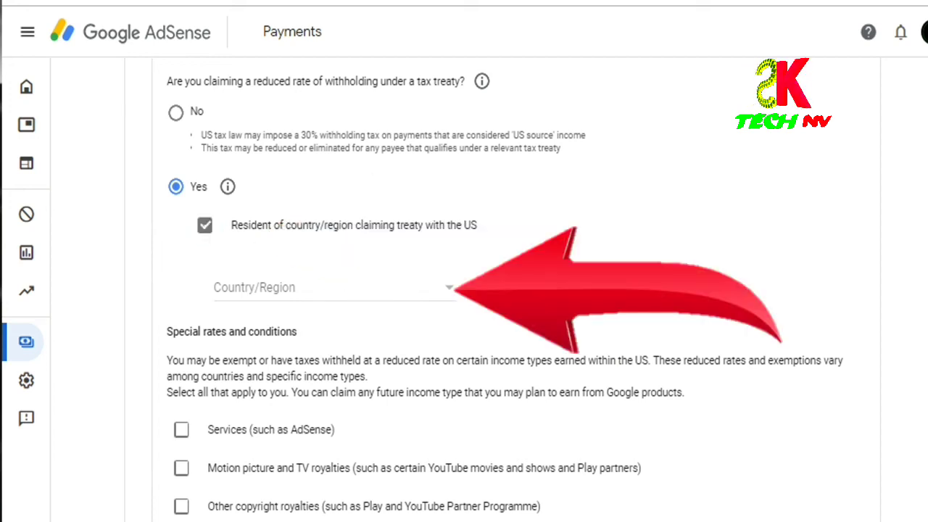
{"action": "left_click", "coordinate": [333, 287]}
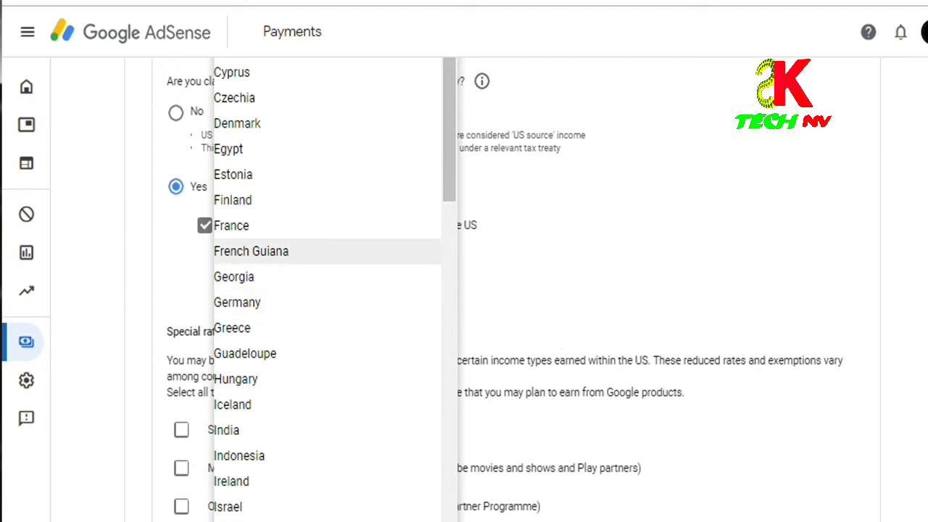
{"action": "scroll", "coordinate": [327, 290], "scroll_direction": "up", "scroll_amount": 5}
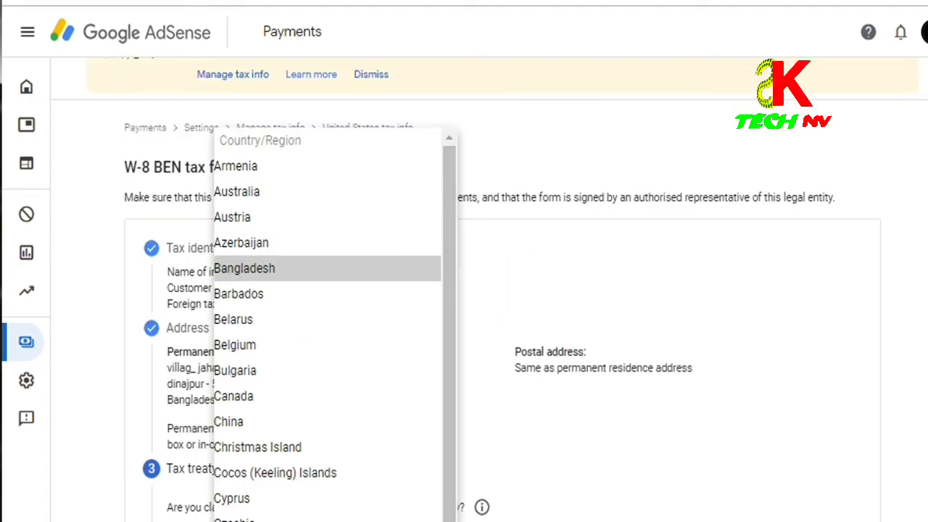
{"action": "left_click", "coordinate": [244, 268]}
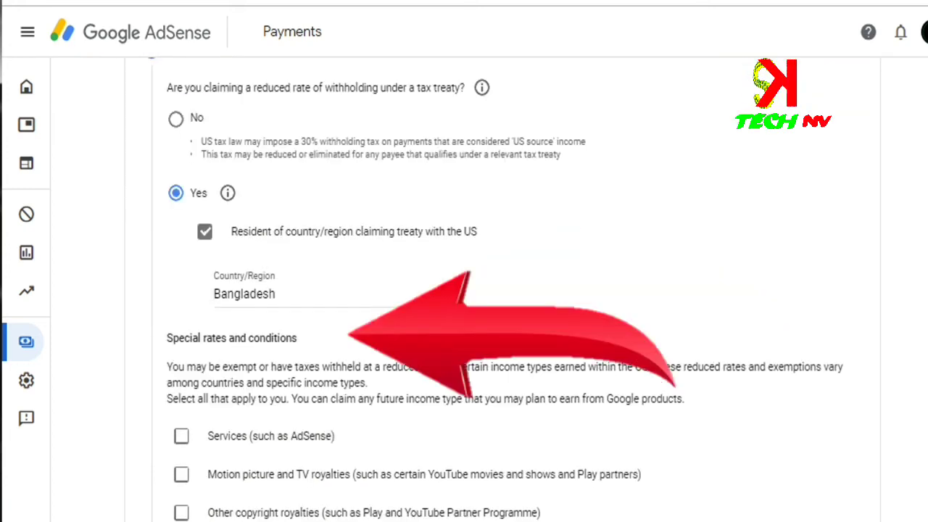
Claim the Services (such as AdSense) treaty rate under Article 7 and paragraph 1 at 0% (reduced treaty rate), and confirm the treaty terms are met.
{"action": "scroll", "coordinate": [500, 290], "scroll_direction": "down", "scroll_amount": 2}
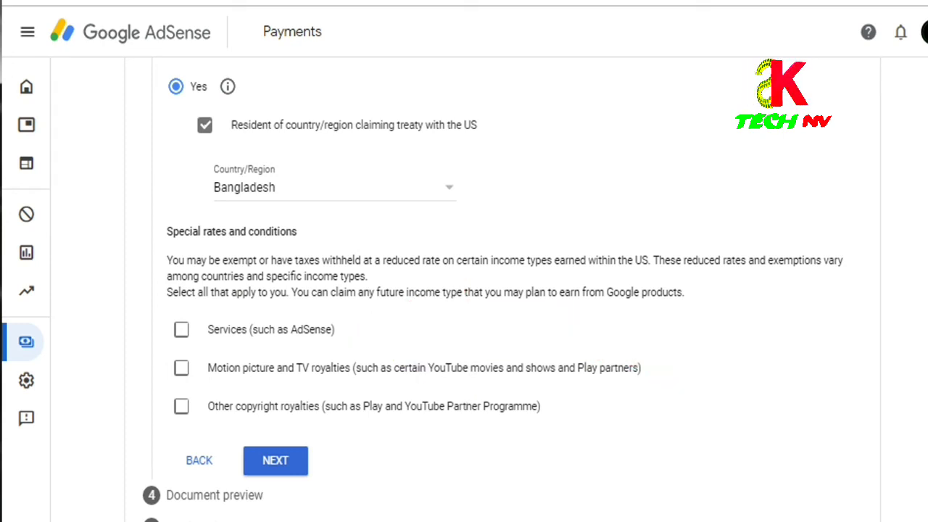
{"action": "left_click", "coordinate": [181, 329]}
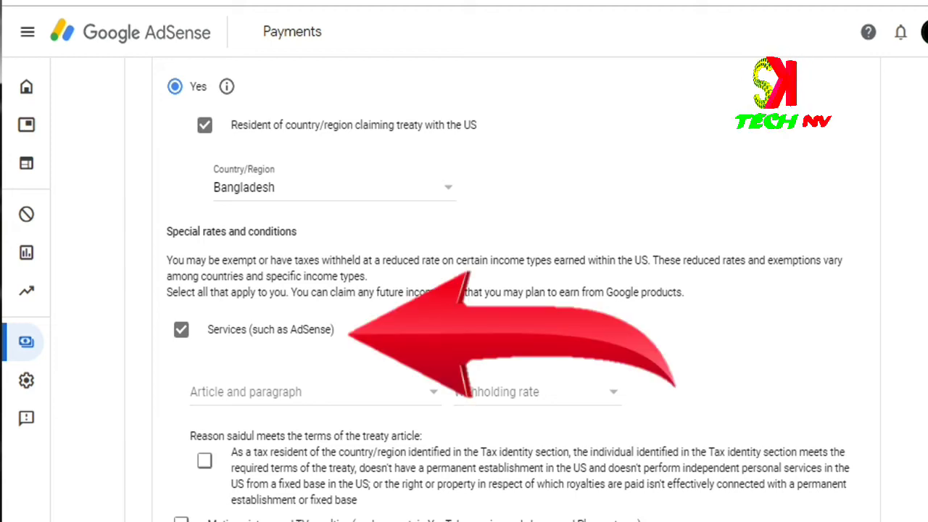
{"action": "left_click", "coordinate": [312, 392]}
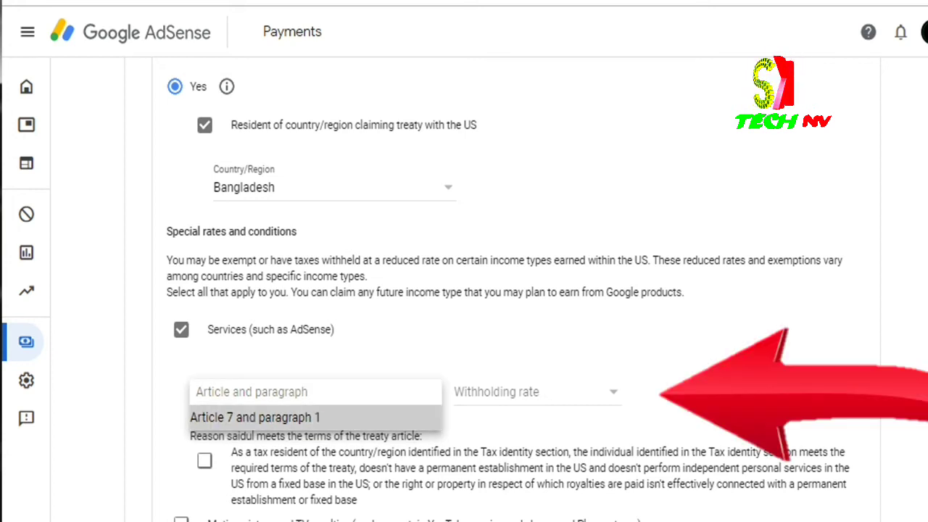
{"action": "left_click", "coordinate": [254, 416]}
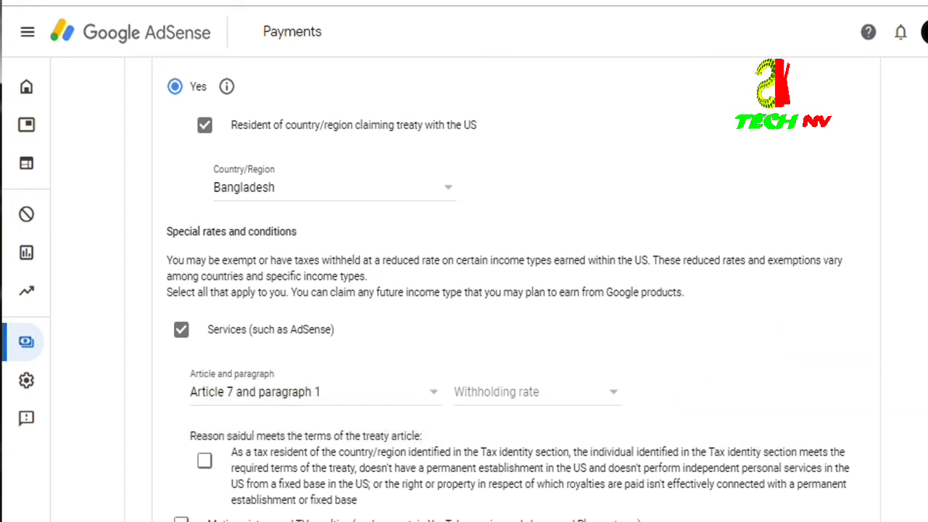
{"action": "left_click", "coordinate": [537, 391]}
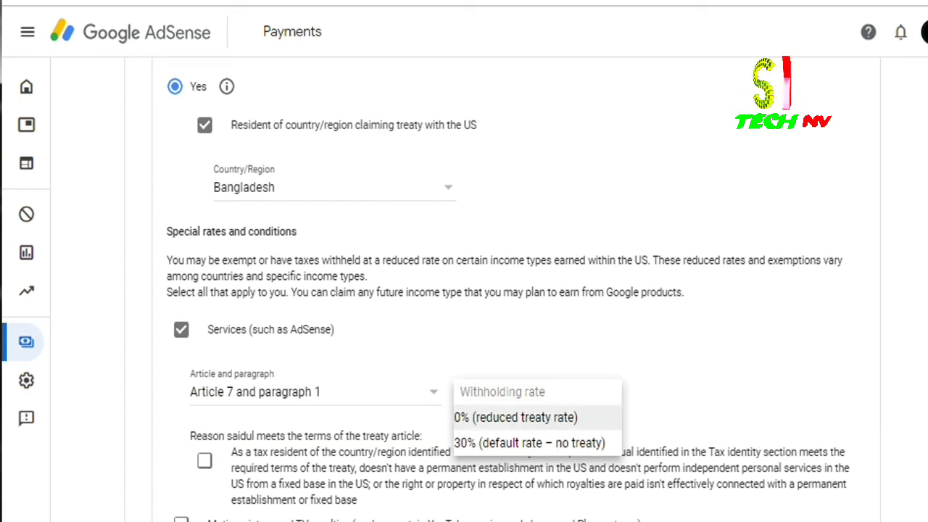
{"action": "left_click", "coordinate": [515, 417]}
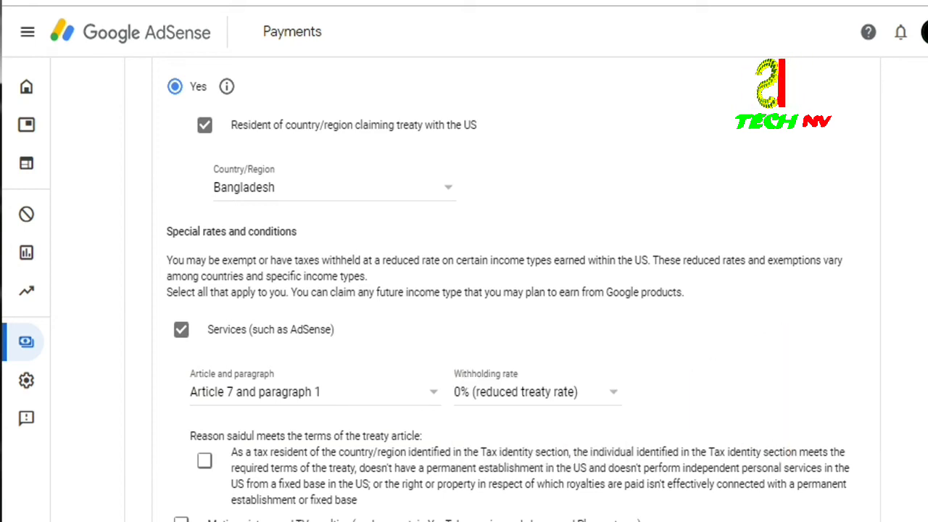
{"action": "scroll", "coordinate": [516, 417], "scroll_direction": "down", "scroll_amount": 3}
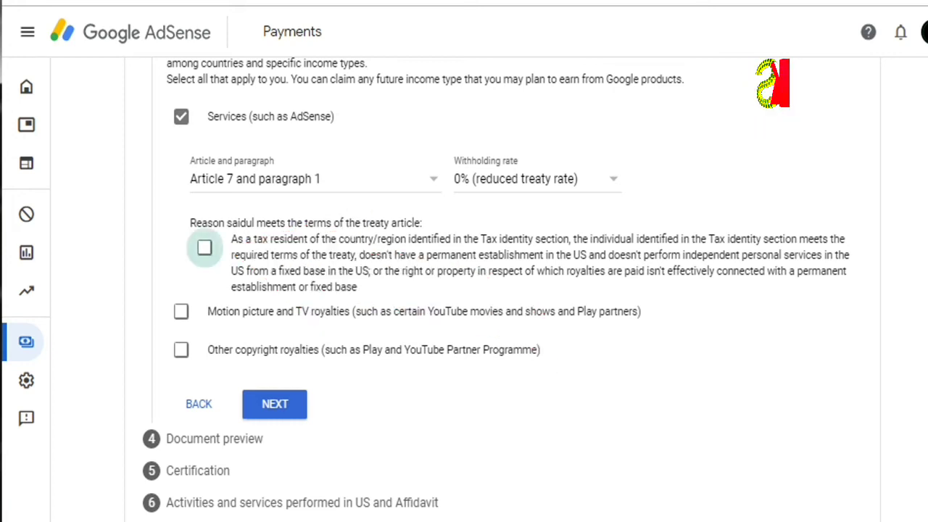
{"action": "left_click", "coordinate": [204, 247]}
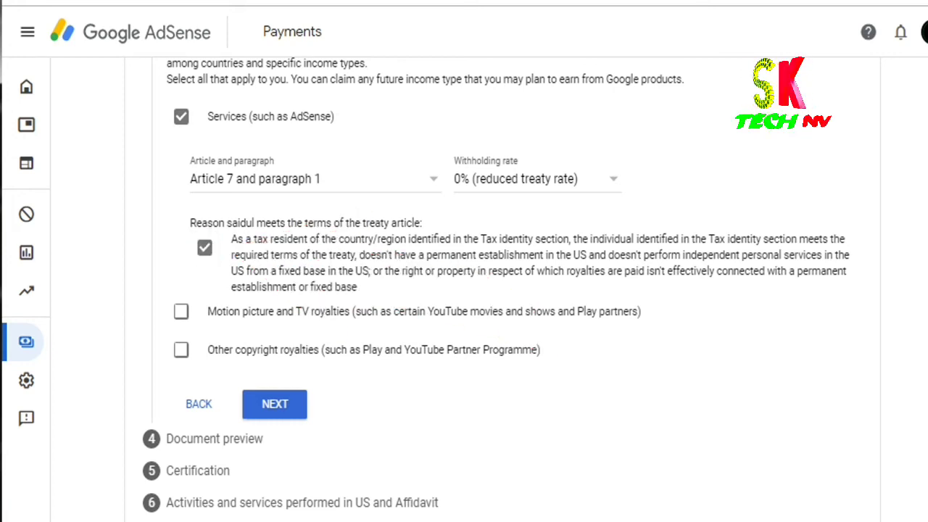
Claim Motion picture and TV royalties under Article 12 and paragraph 2 at 10% (reduced treaty rate), and confirm the treaty terms are met.
{"action": "left_click", "coordinate": [180, 311]}
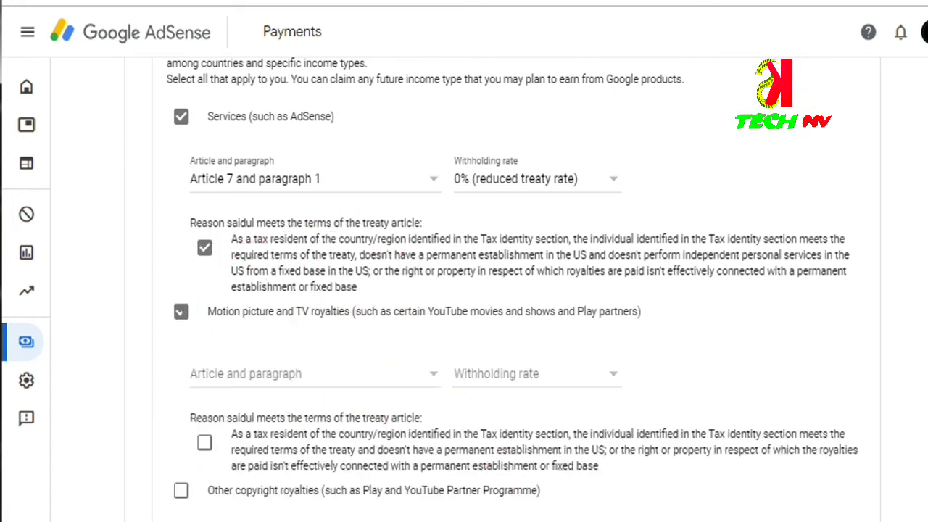
{"action": "scroll", "coordinate": [464, 290], "scroll_direction": "down", "scroll_amount": 2}
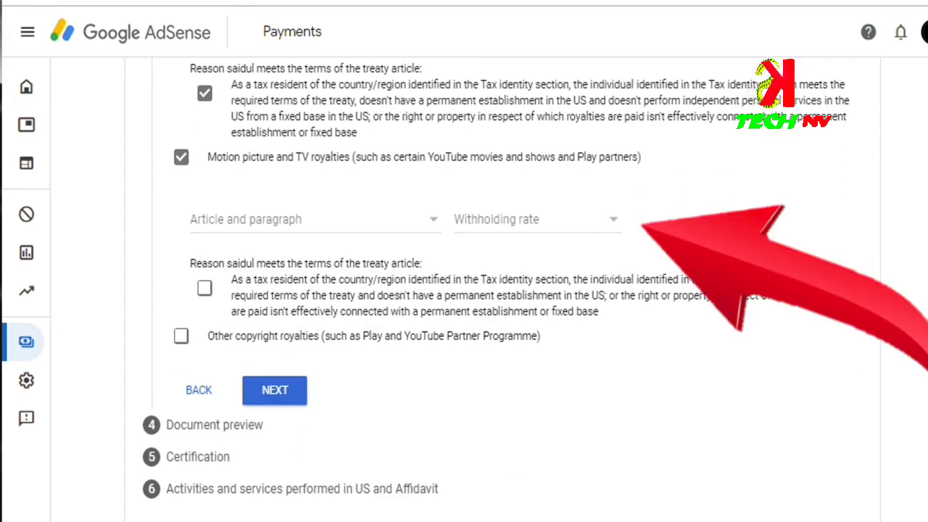
{"action": "left_click", "coordinate": [313, 219]}
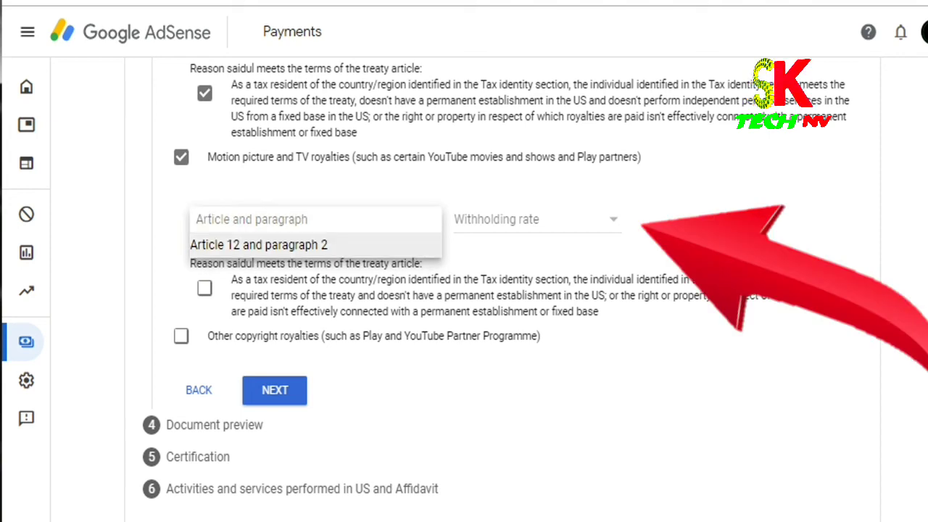
{"action": "left_click", "coordinate": [259, 244]}
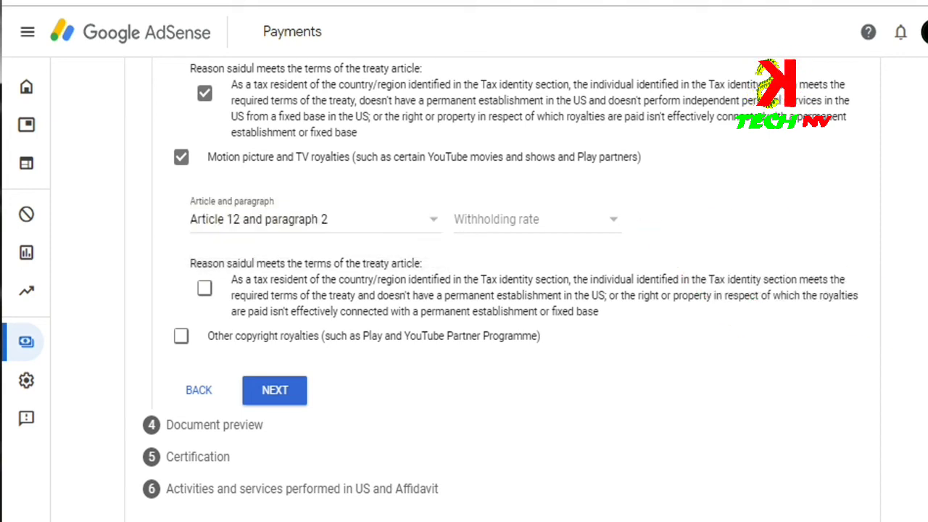
{"action": "left_click", "coordinate": [536, 219]}
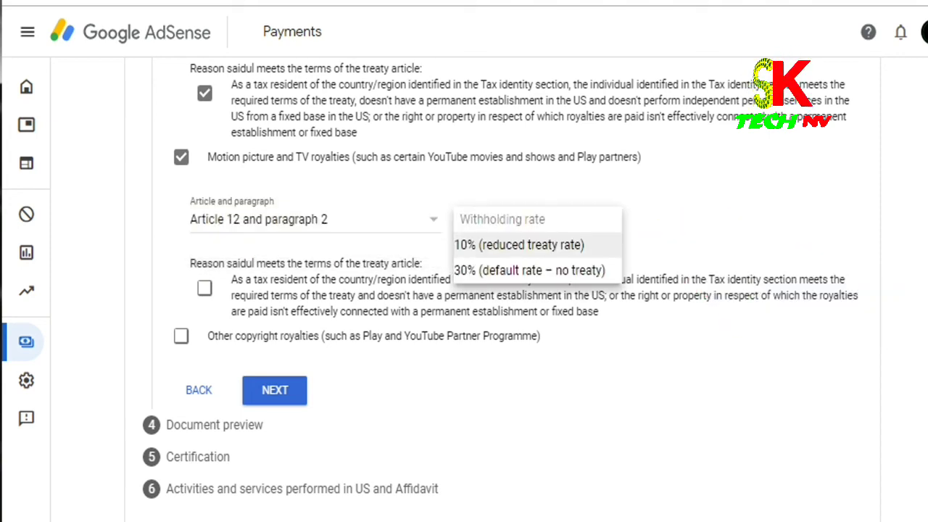
{"action": "left_click", "coordinate": [519, 244]}
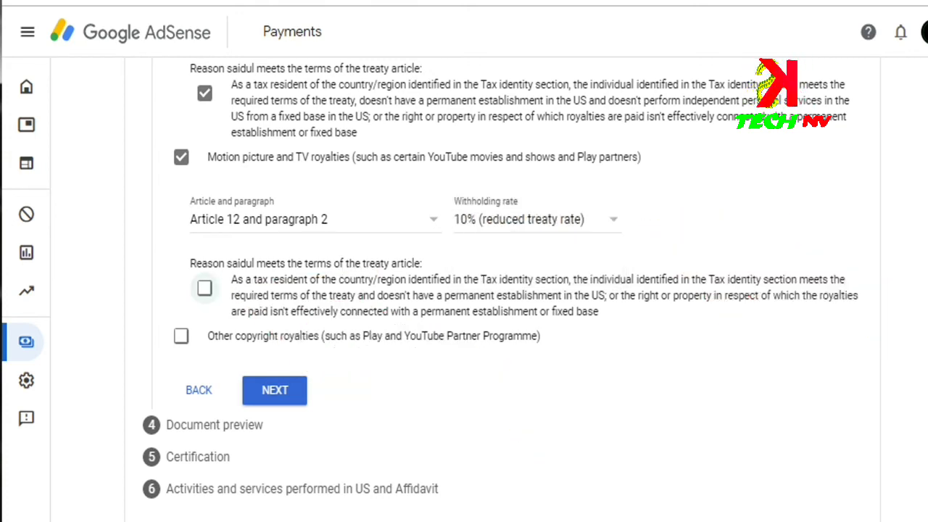
{"action": "left_click", "coordinate": [205, 288]}
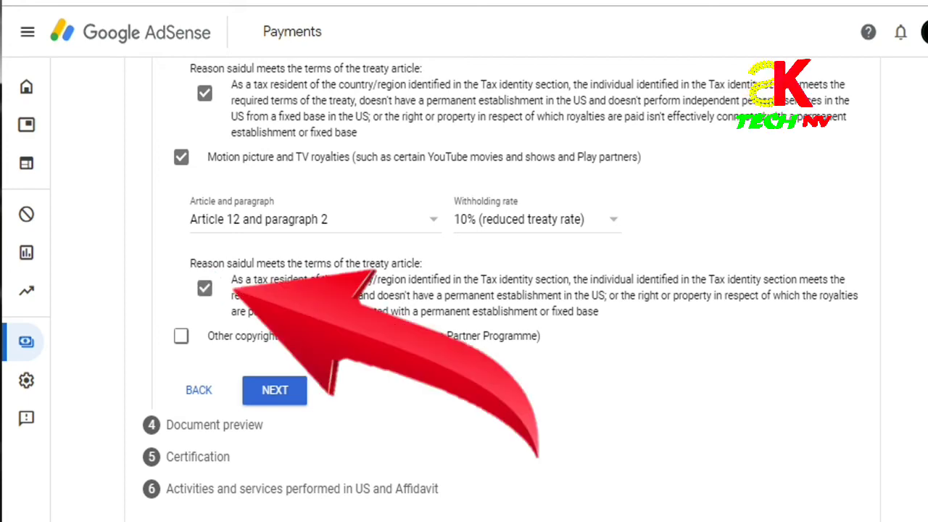
Claim Other copyright royalties under Article 12 and paragraph 2 at 10% (reduced treaty rate), and confirm the treaty terms are met.
{"action": "left_click", "coordinate": [181, 336]}
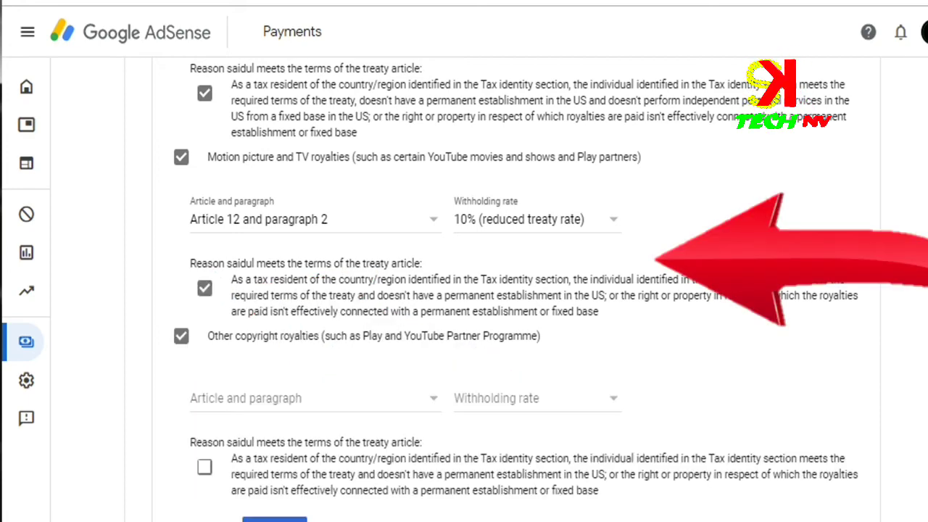
{"action": "scroll", "coordinate": [464, 290], "scroll_direction": "down", "scroll_amount": 2}
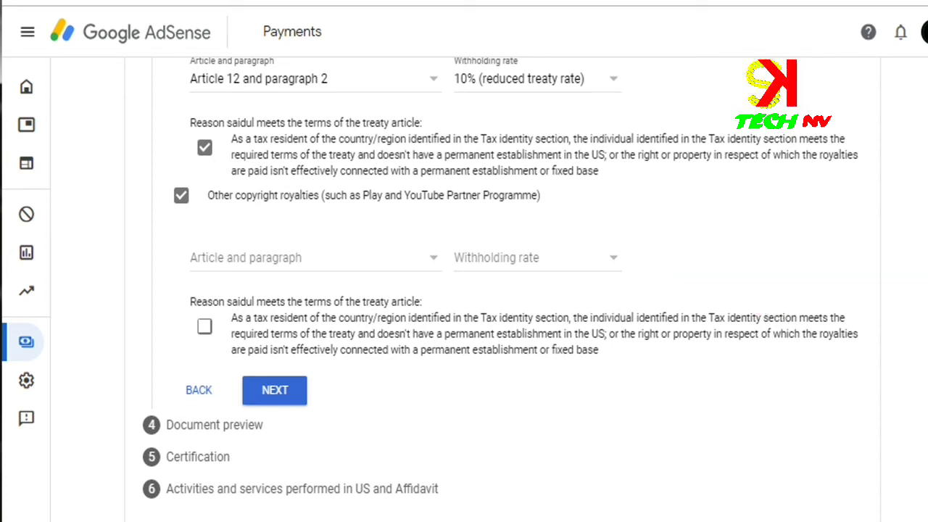
{"action": "left_click", "coordinate": [312, 257]}
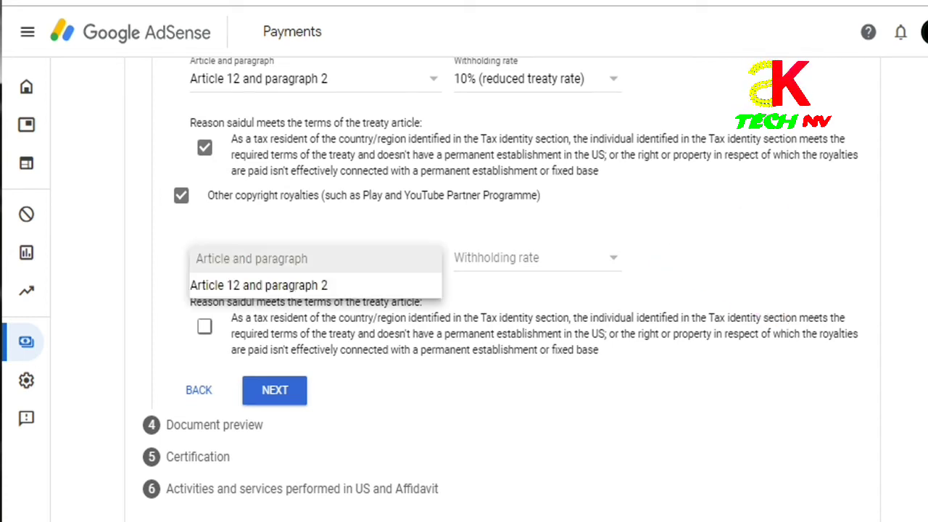
{"action": "left_click", "coordinate": [258, 283]}
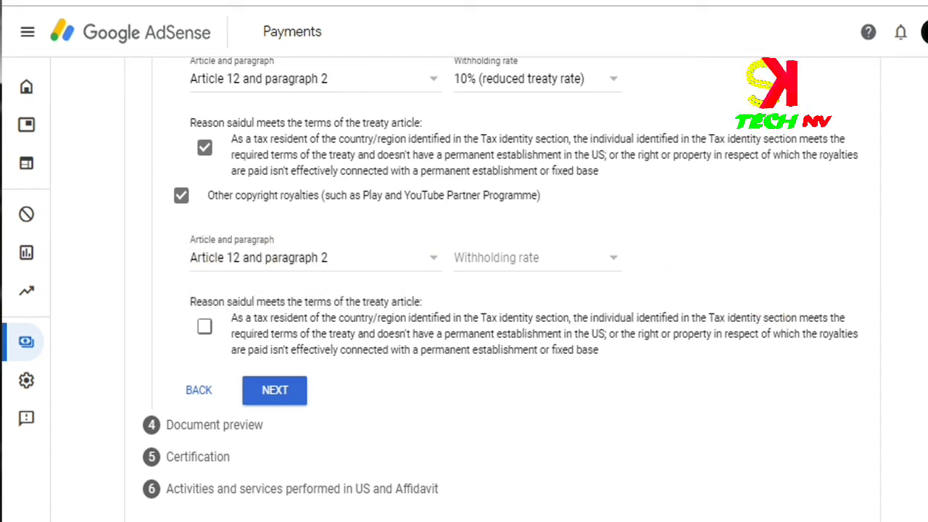
{"action": "left_click", "coordinate": [533, 257]}
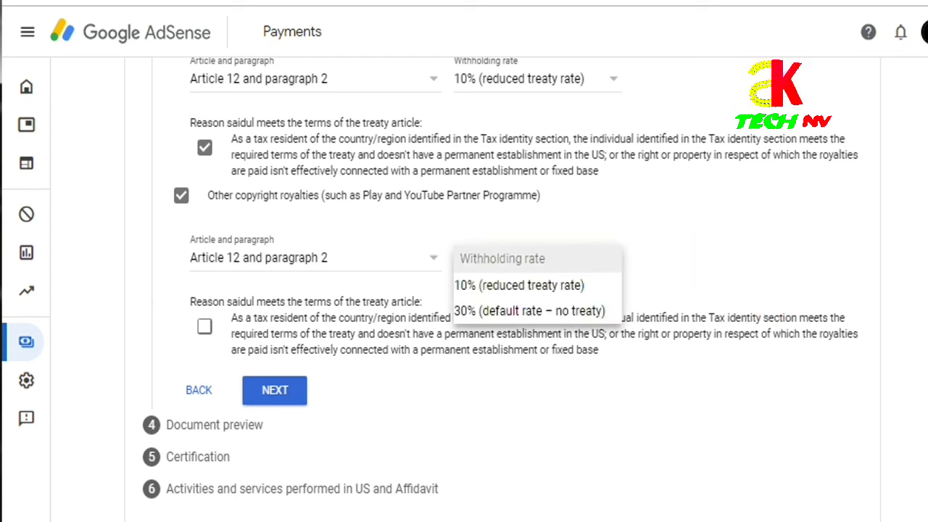
{"action": "left_click", "coordinate": [519, 284]}
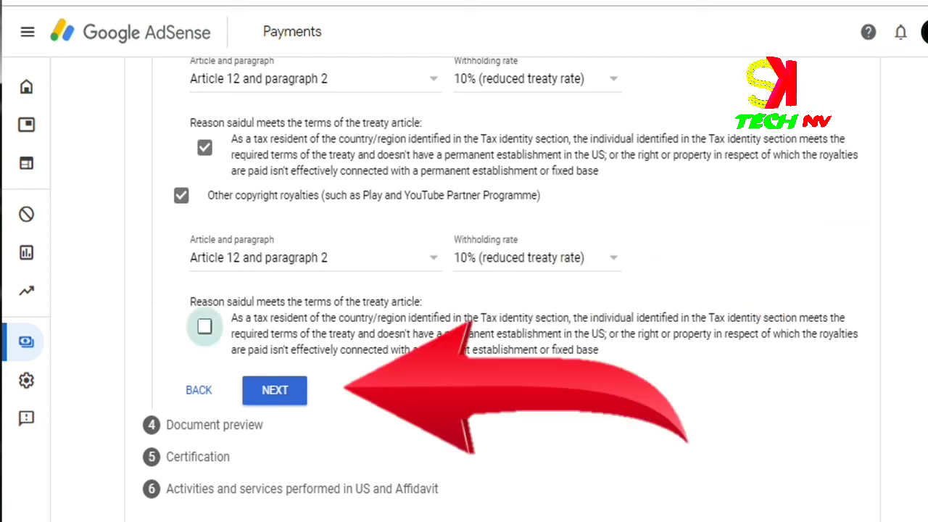
{"action": "left_click", "coordinate": [205, 327]}
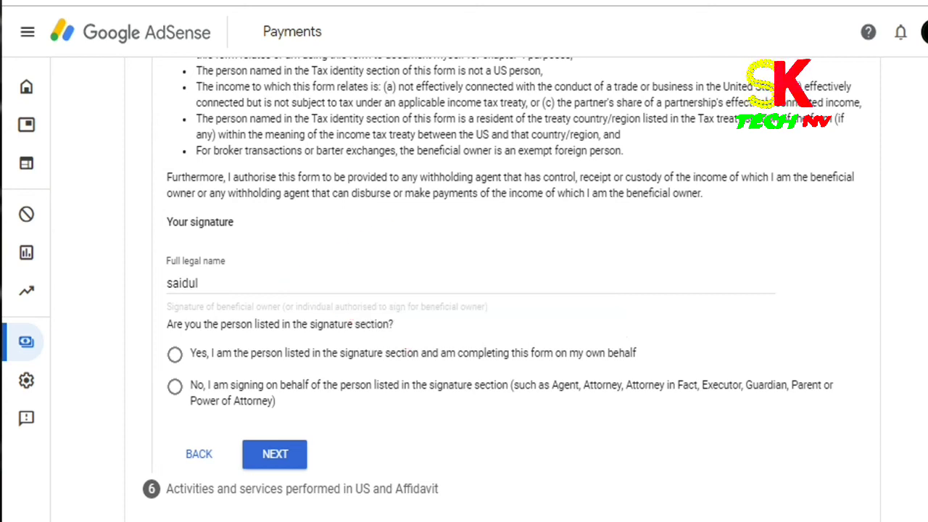
Certify being the person listed in the signature section, completing the form on their own behalf, and continue to the activities and affidavit section.
{"action": "key", "text": "Return"}
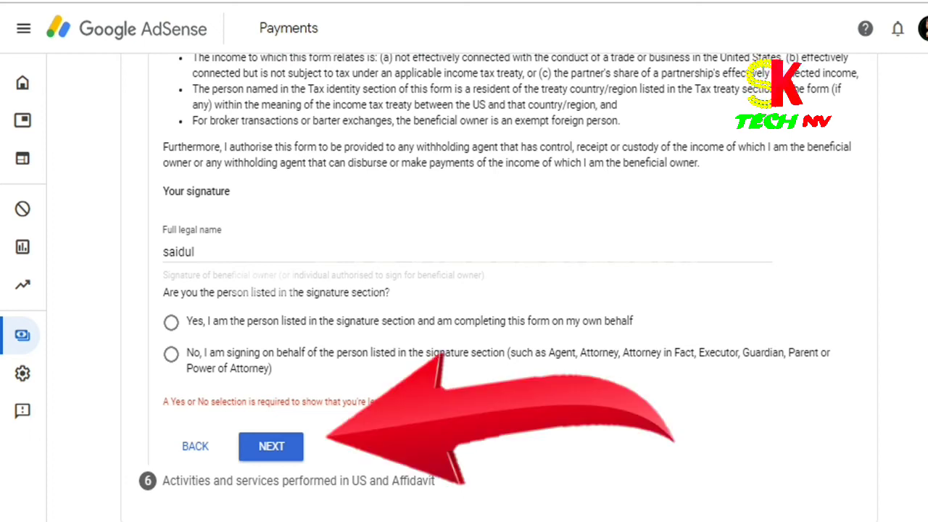
{"action": "left_click", "coordinate": [172, 322]}
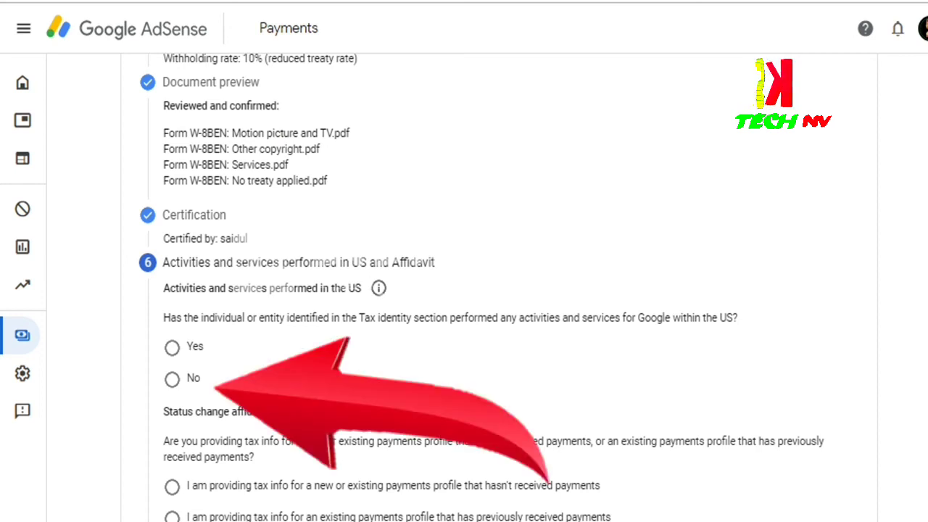
Answer No to US activities with the outside-US services certification, and declare the tax info is for a payments profile that hasn't received payments.
{"action": "left_click", "coordinate": [171, 379]}
{"action": "scroll", "coordinate": [464, 290], "scroll_direction": "down", "scroll_amount": 2}
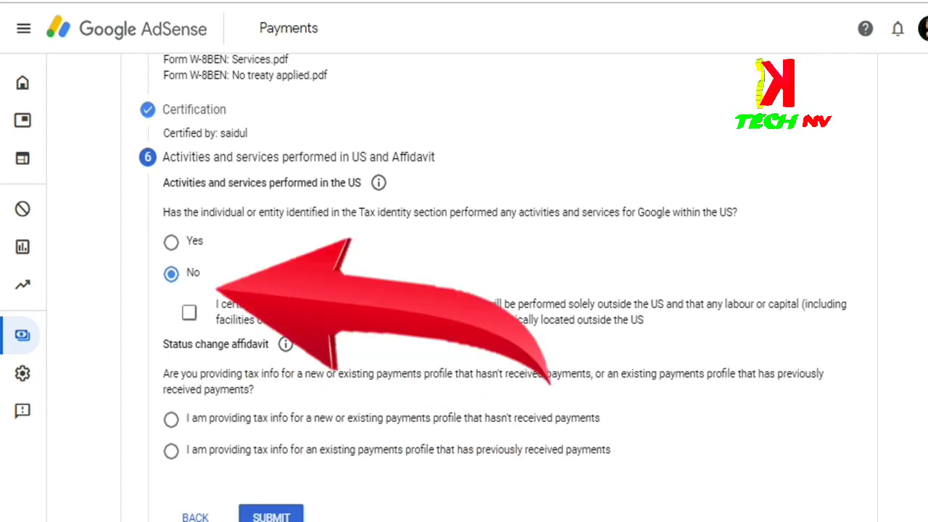
{"action": "left_click", "coordinate": [190, 312]}
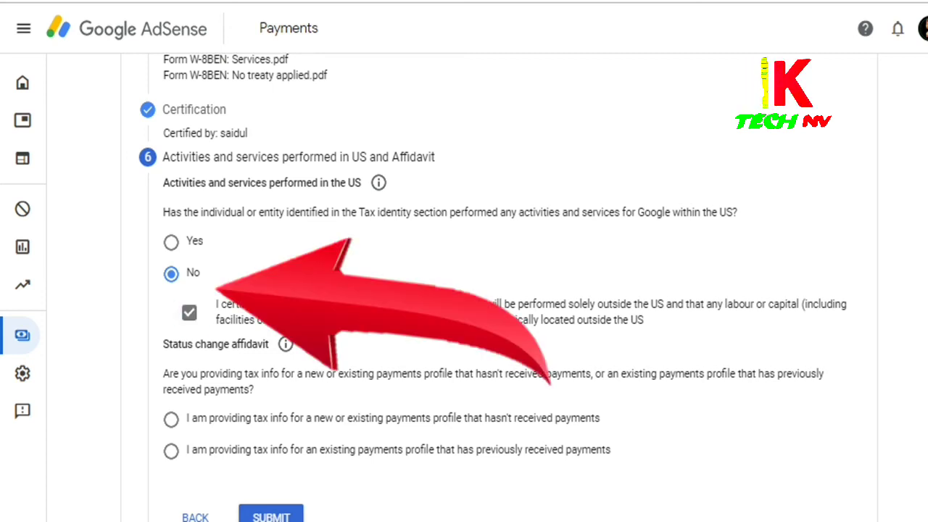
{"action": "scroll", "coordinate": [464, 290], "scroll_direction": "down", "scroll_amount": 1}
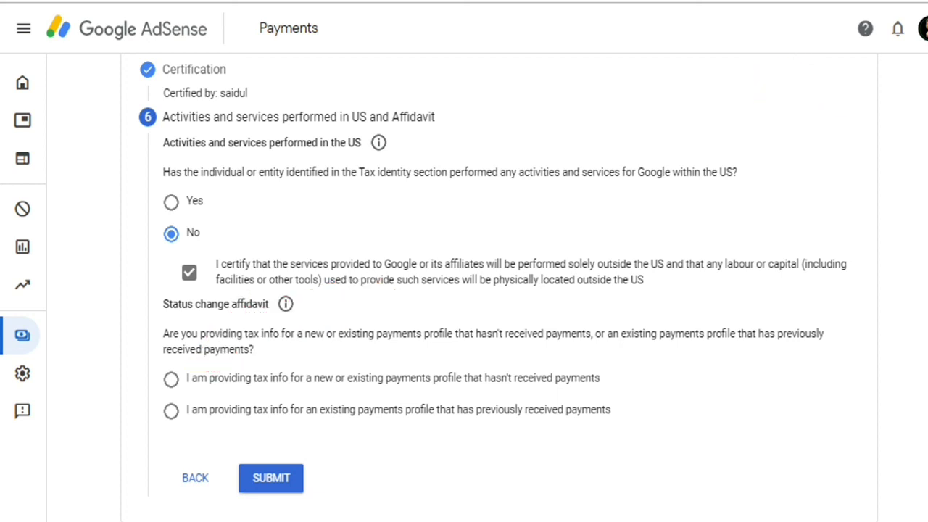
{"action": "left_click", "coordinate": [171, 379]}
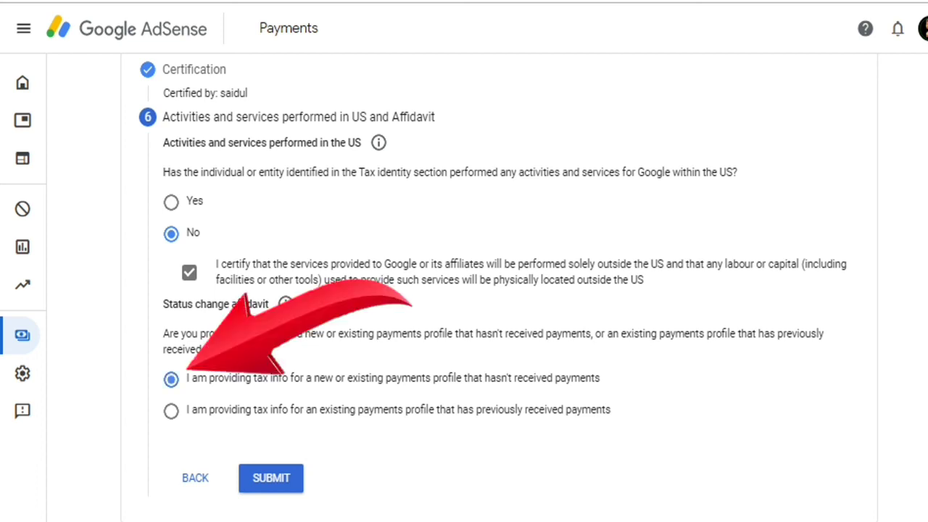